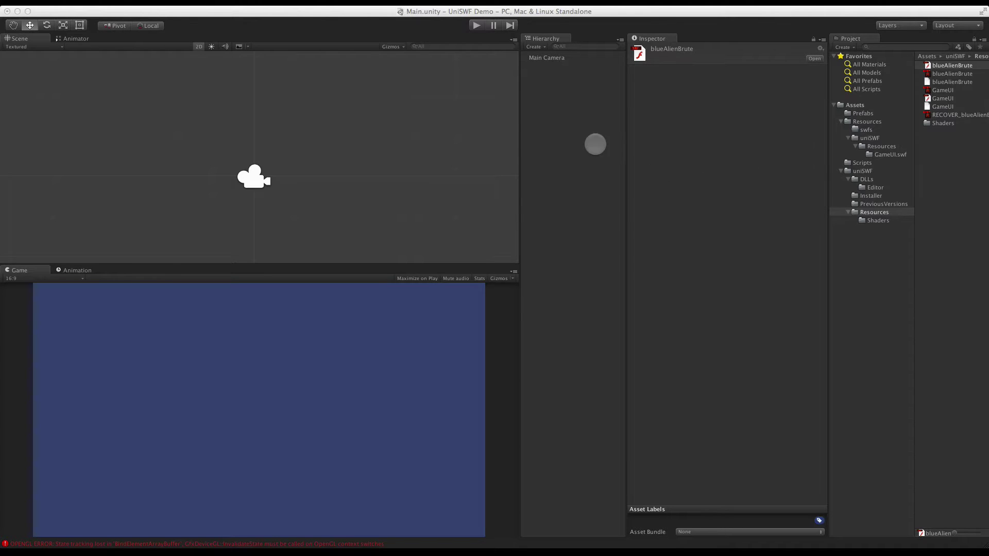
Step: In Flash, scrub the robot timeline through its sequences, inspecting a body-part frame and the upper-arm clip
key("super+Tab")
key("super+Tab")
key("super+Tab")
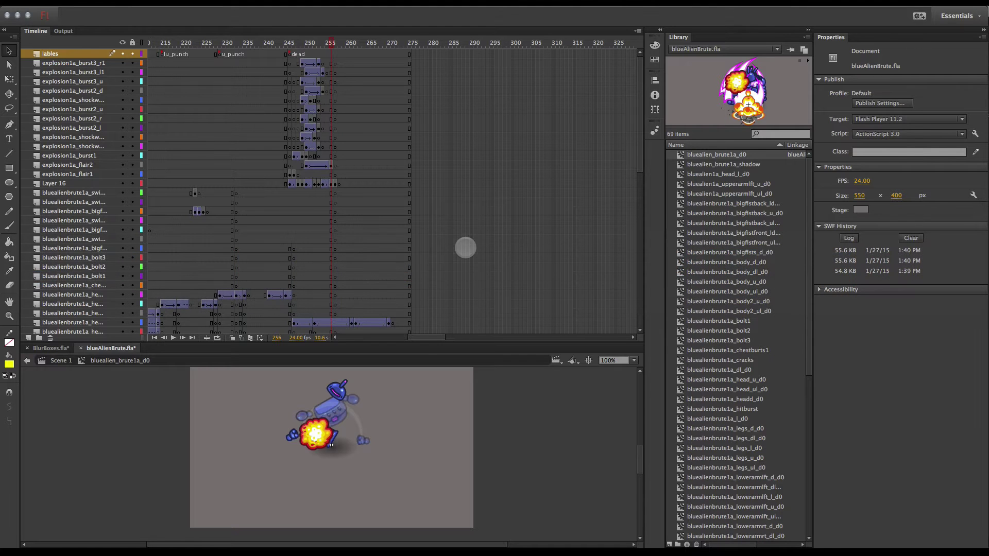
left_click(221, 42)
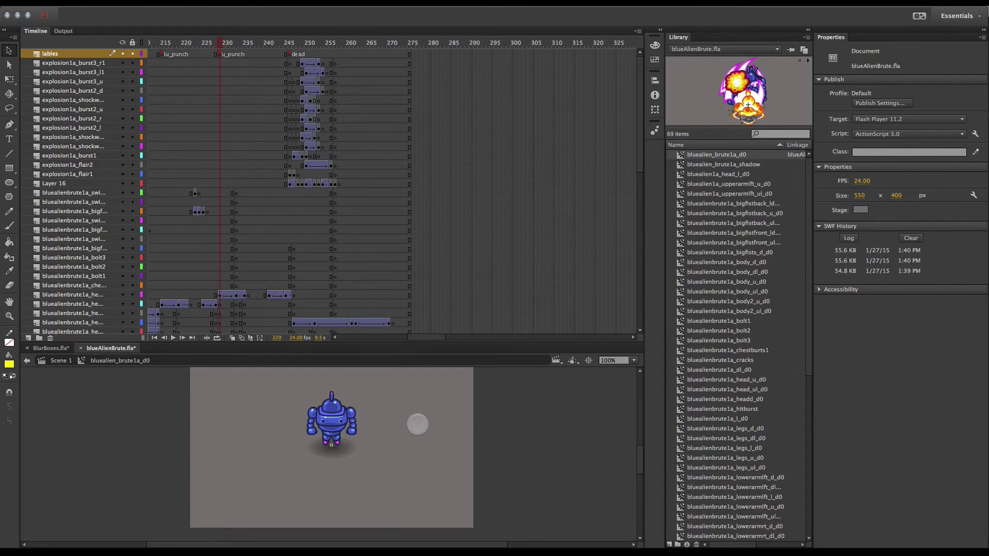
left_click_drag(415, 340, 348, 339)
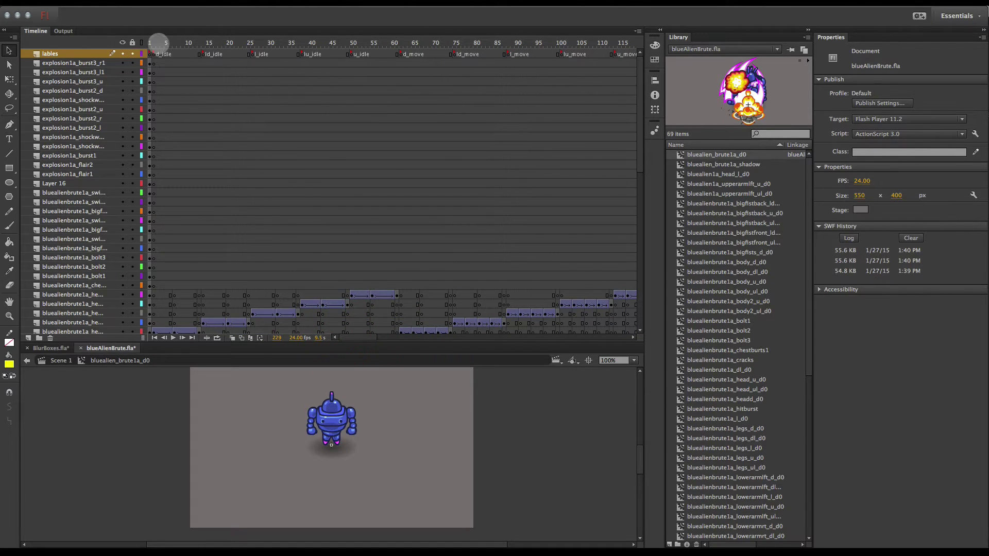
left_click_drag(159, 43, 228, 44)
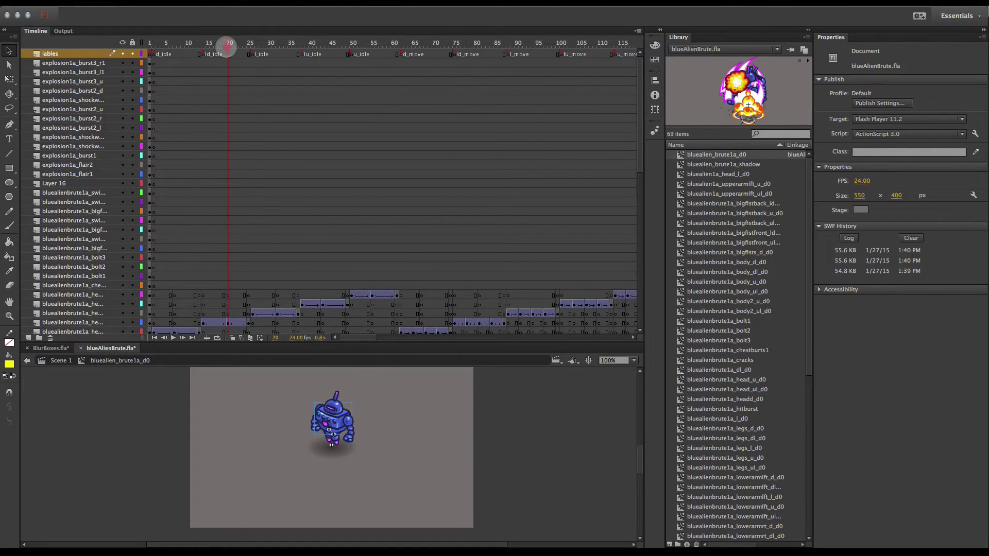
left_click(228, 321)
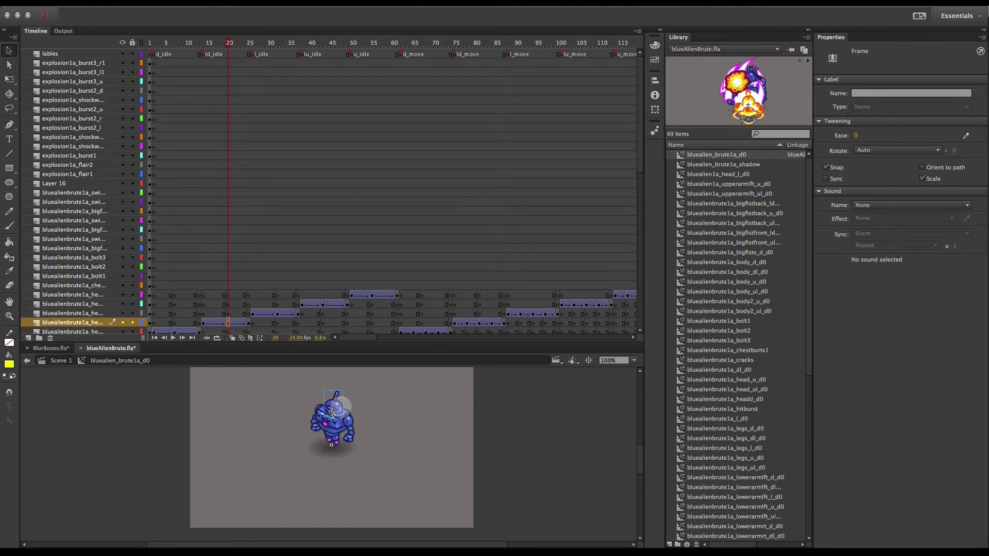
left_click(343, 419)
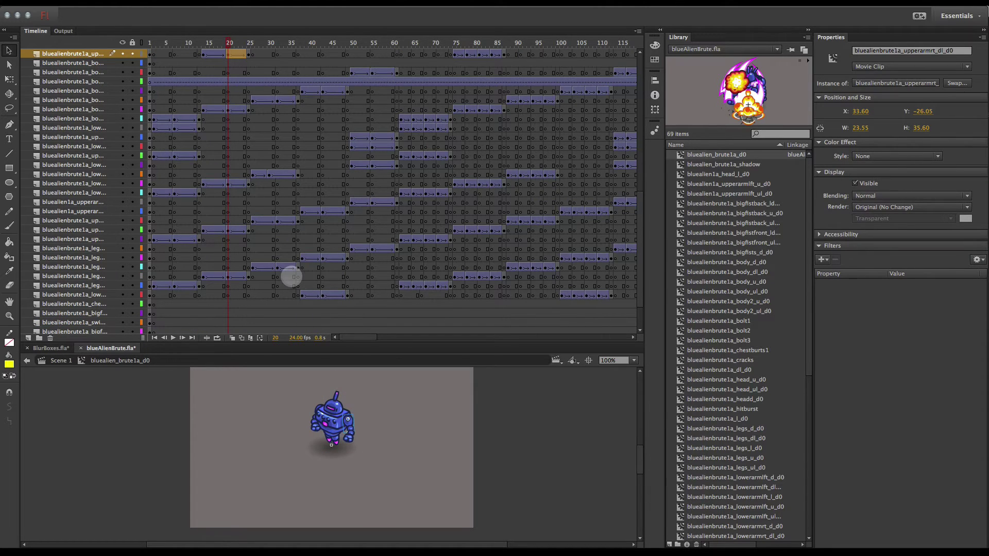
scroll(250, 135, "up", 5)
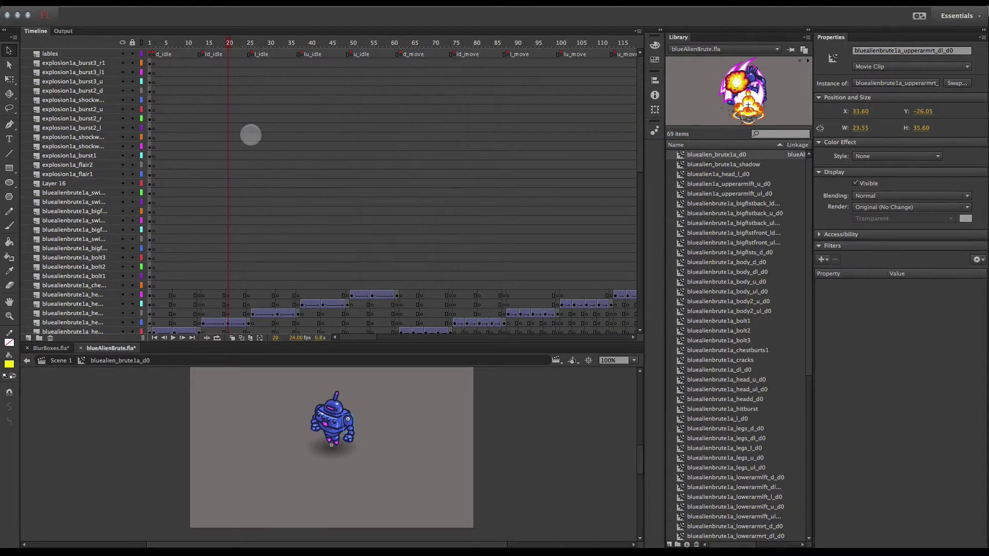
mouse_move(211, 41)
left_mouse_down()
mouse_move(507, 43)
mouse_move(154, 41)
left_mouse_up()
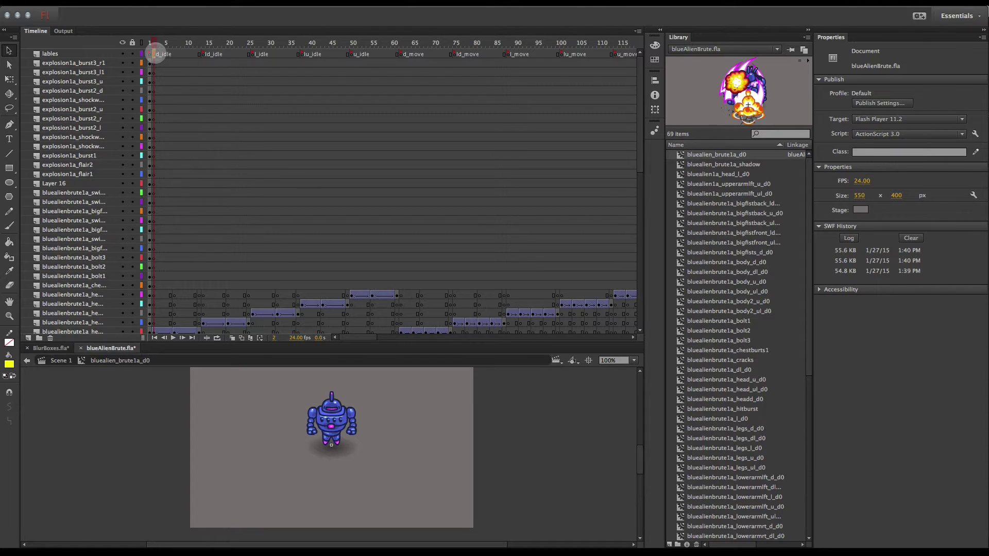
Step: Step through the d_idle, ld_idle, l_idle, lu_idle, u_idle and d_move frame labels
left_click(157, 53)
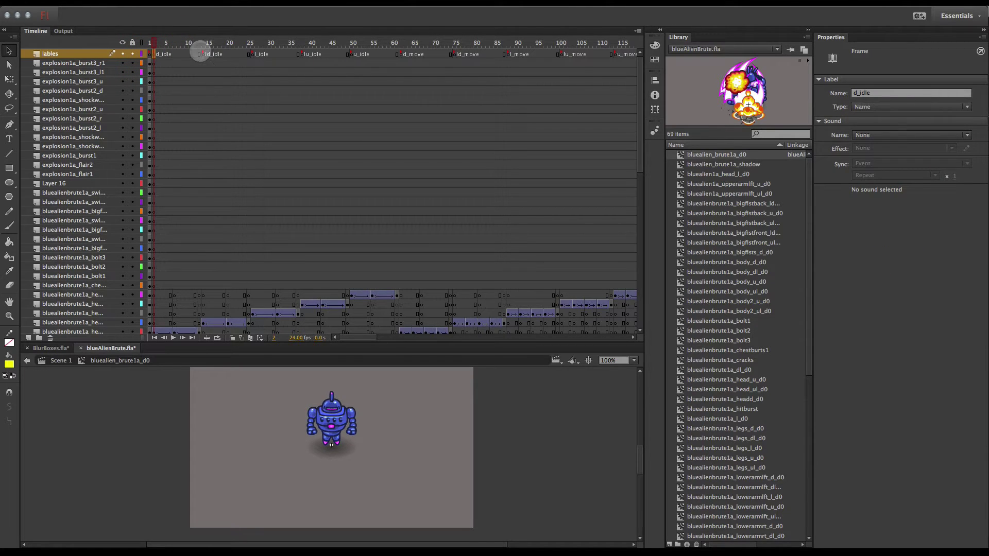
left_click(202, 55)
left_click(253, 55)
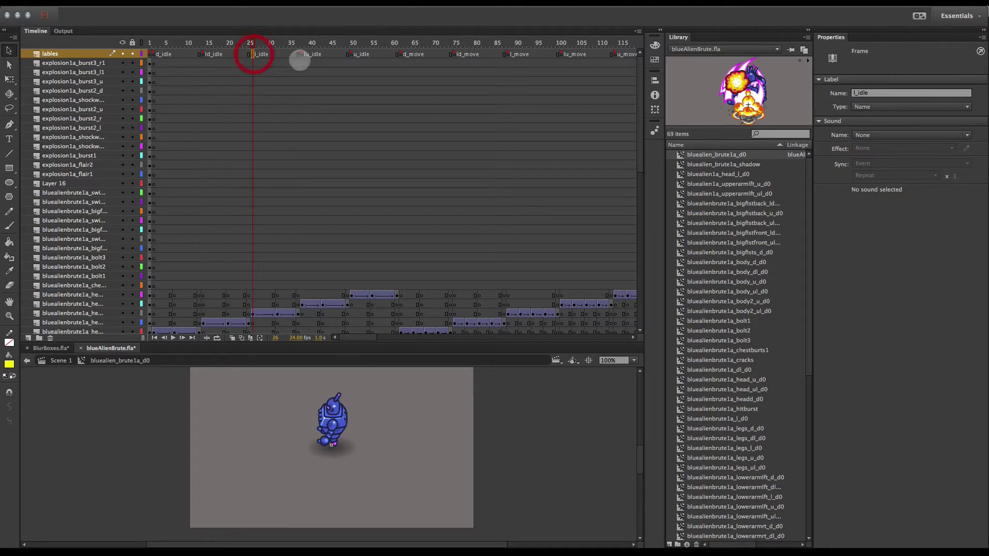
left_click(302, 55)
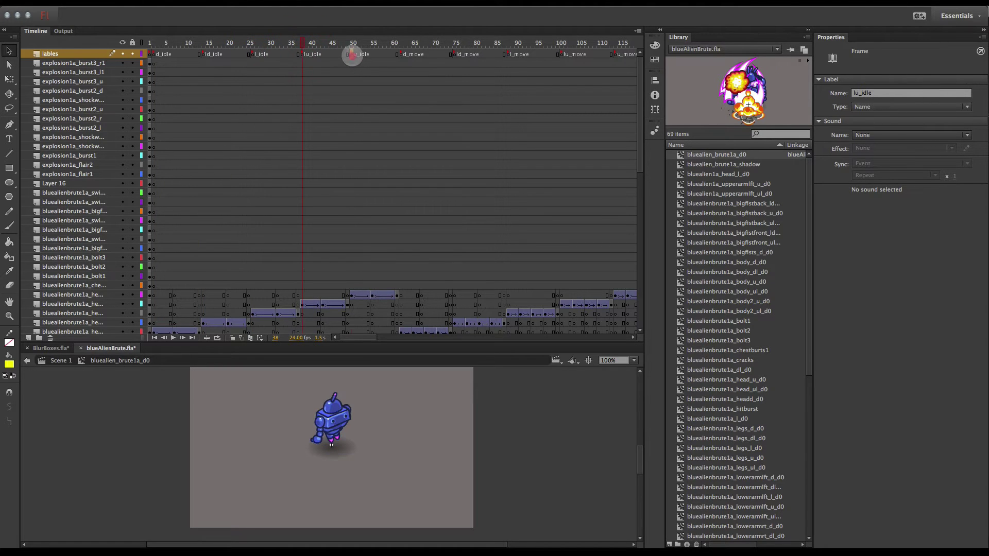
left_click(351, 55)
left_click(401, 55)
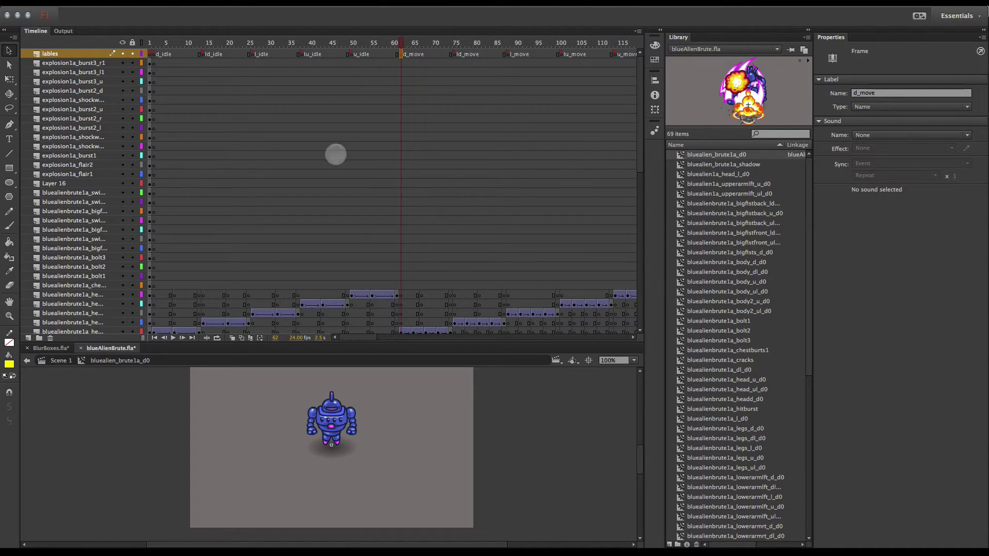
Step: Reselect the blueAlienBrute instance, enter its timeline, and scrub forward into the move sections
left_click(62, 360)
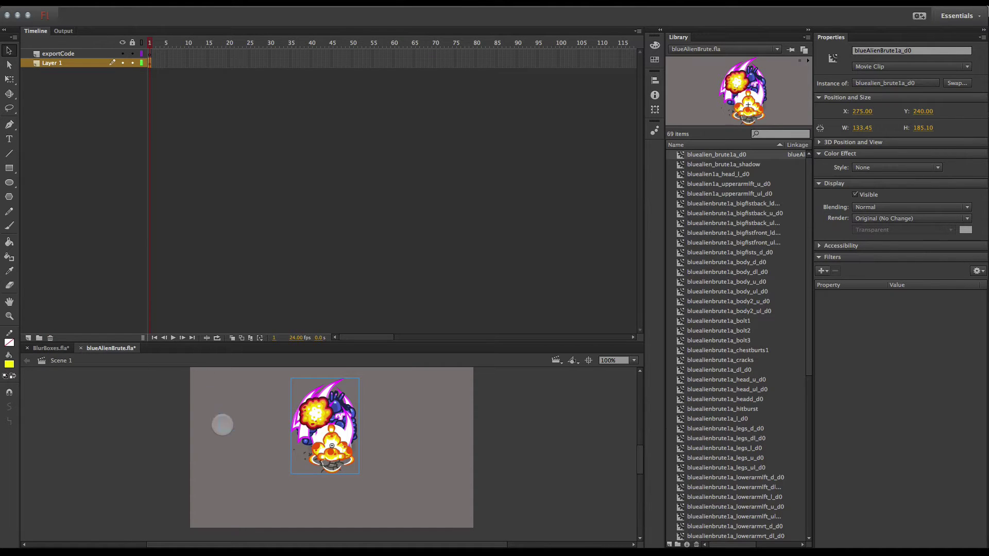
left_click(389, 439)
left_click(338, 434)
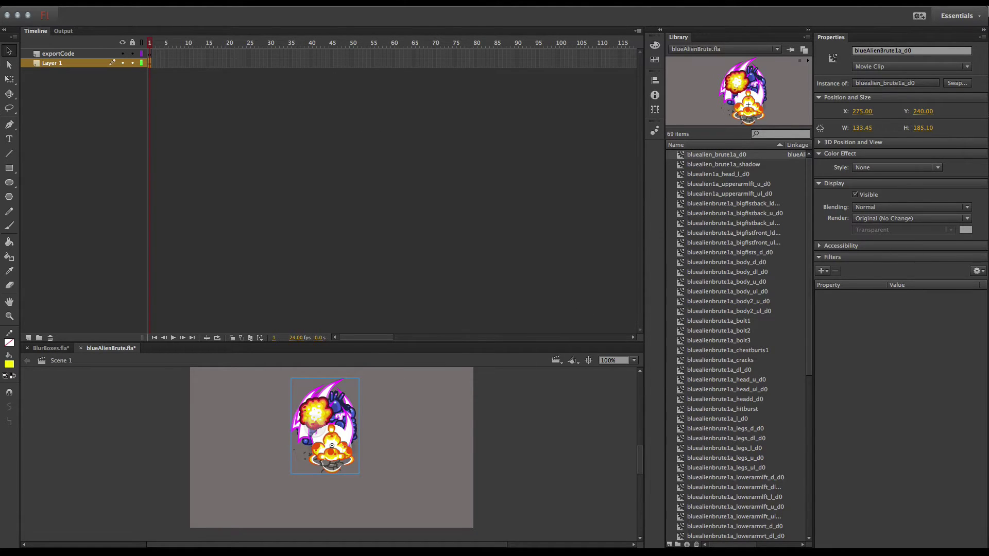
double_click(315, 427)
left_click_drag(173, 46, 487, 43)
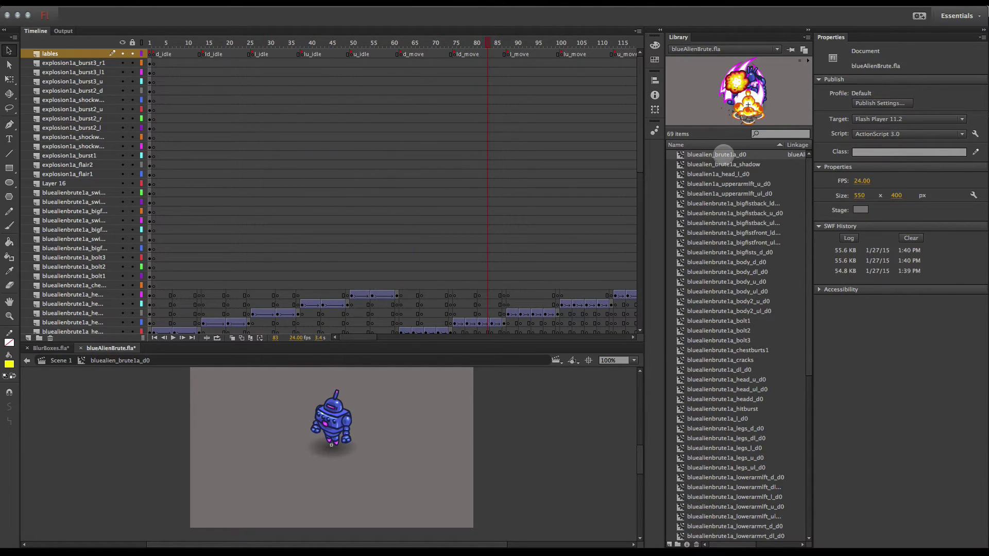
right_click(717, 154)
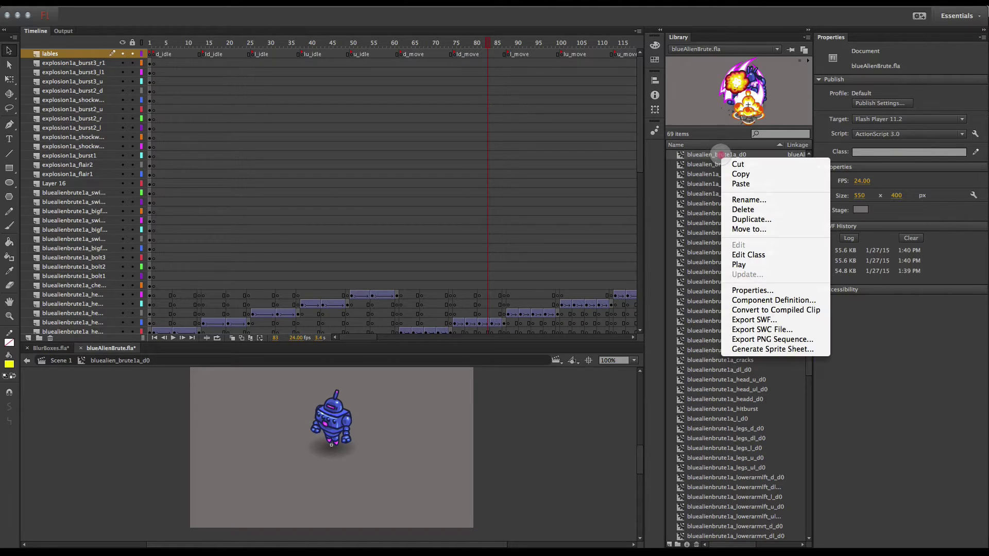
left_click(709, 147)
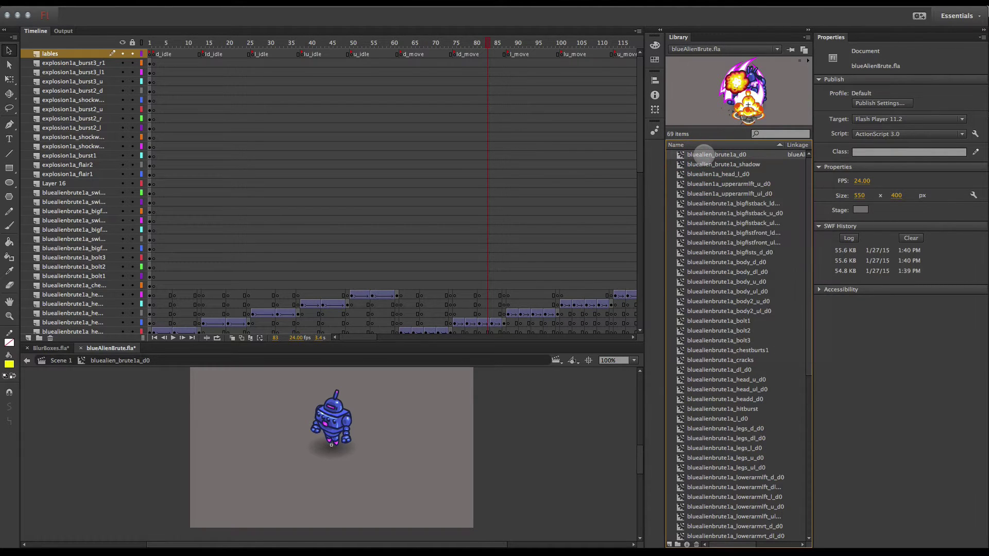
right_click(703, 154)
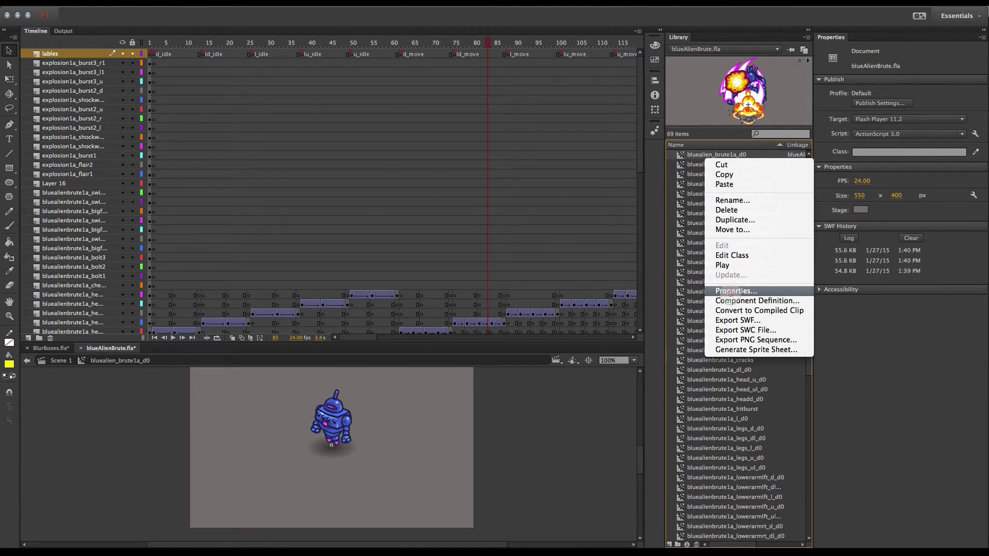
left_click(730, 291)
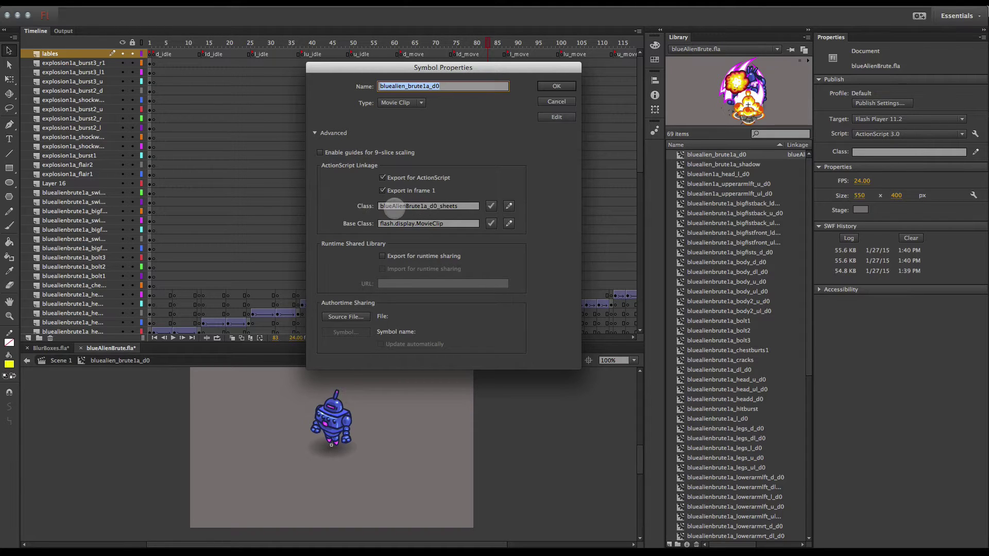
left_click(462, 206)
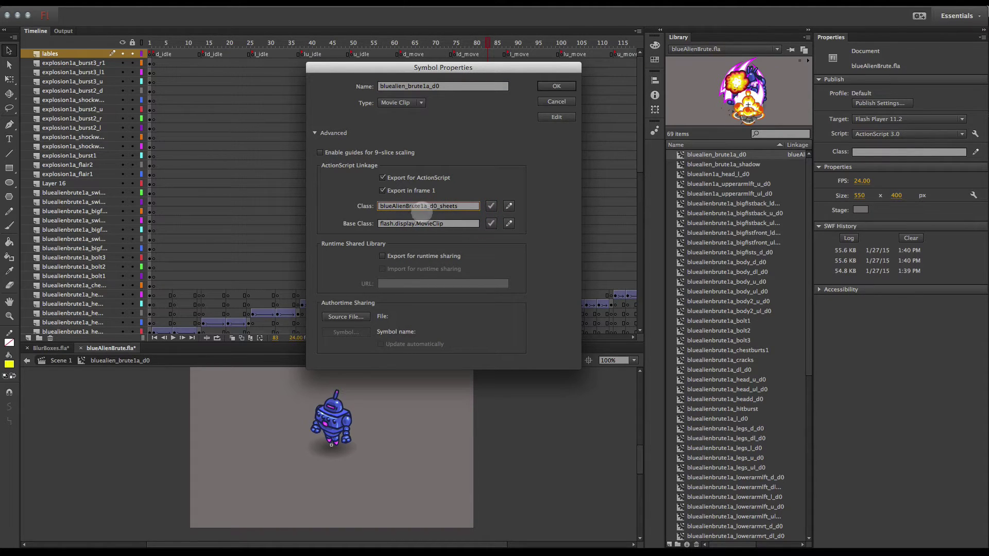
double_click(427, 206)
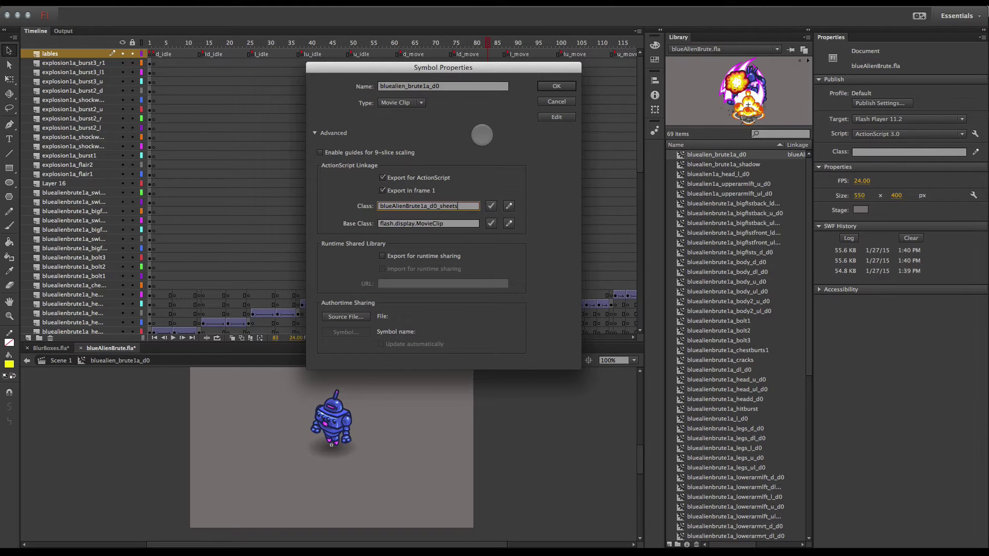
key("Return")
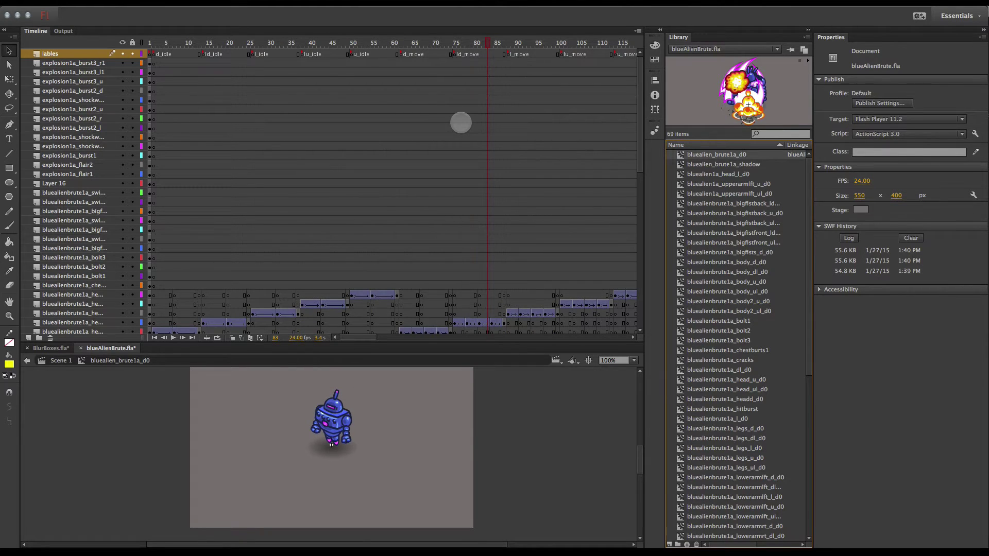
Step: Test-publish blueAlienBrute.swf, close the preview window, and switch back to Unity
key("ctrl+Return")
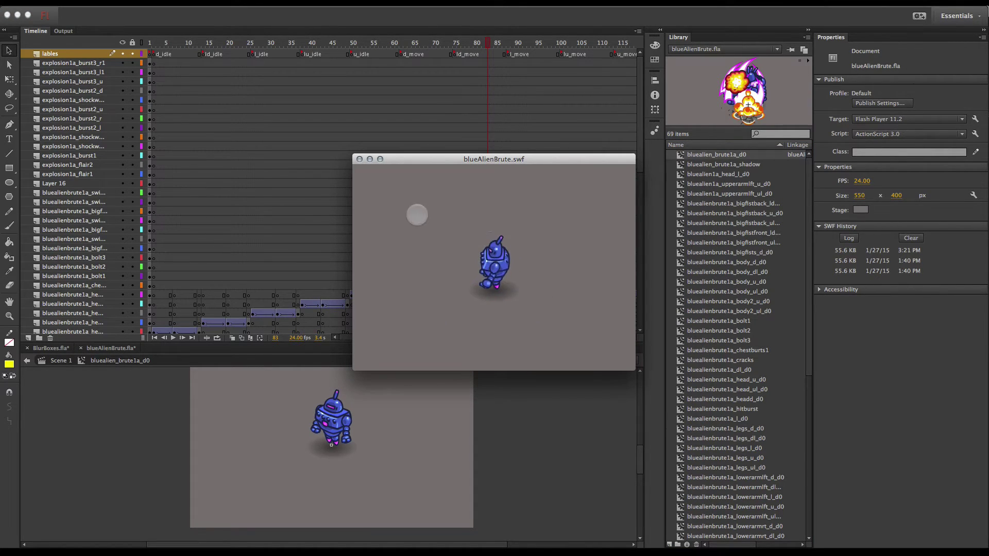
left_click(359, 158)
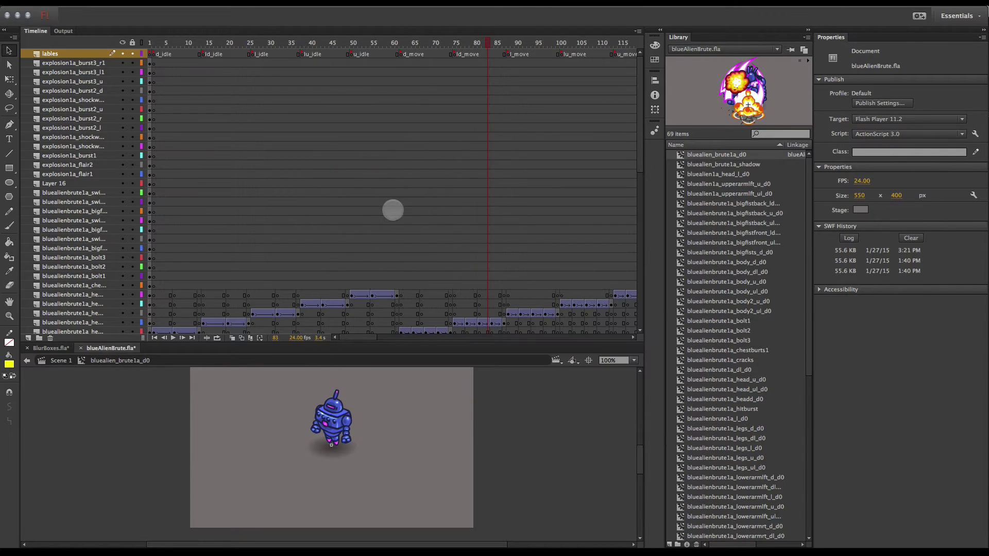
key("super+Tab")
key("super+Tab")
key("super+Tab")
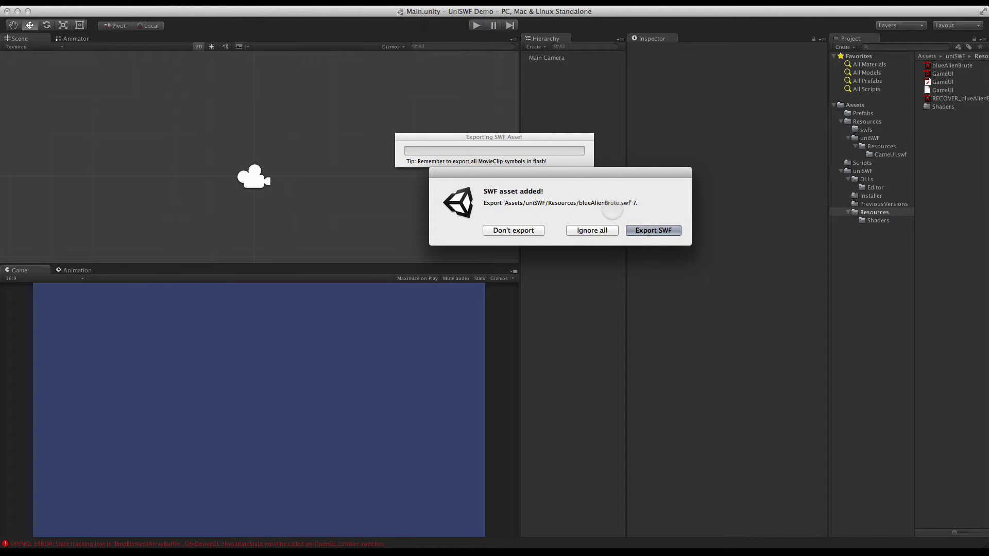
Step: Choose Export SWF for blueAlienBrute.swf in the 'SWF asset added!' dialog
left_click(652, 230)
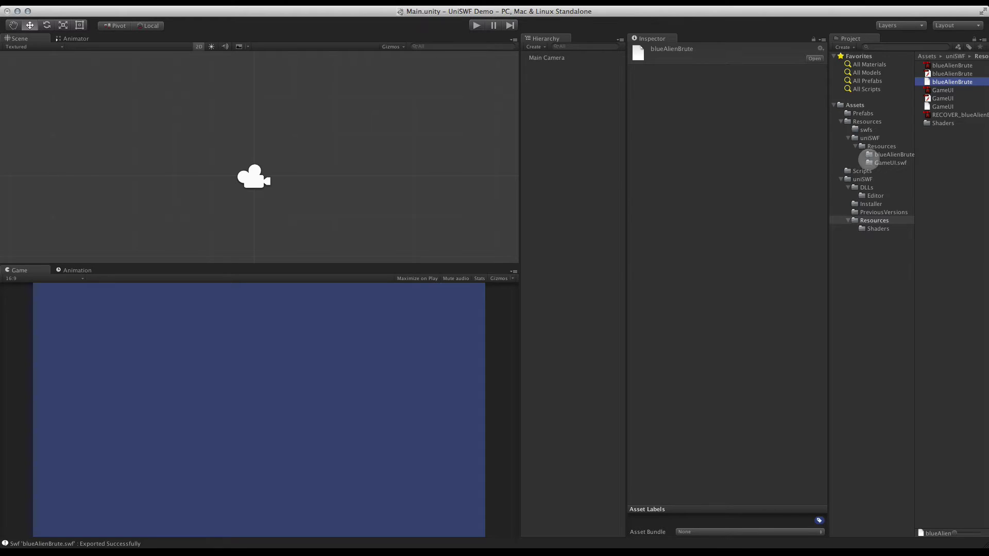
Step: Inspect the blueAlienBrute.swf_Tex0 texture sheet at different preview sizes, then open the Hierarchy context menu
left_click(876, 155)
left_click(958, 73)
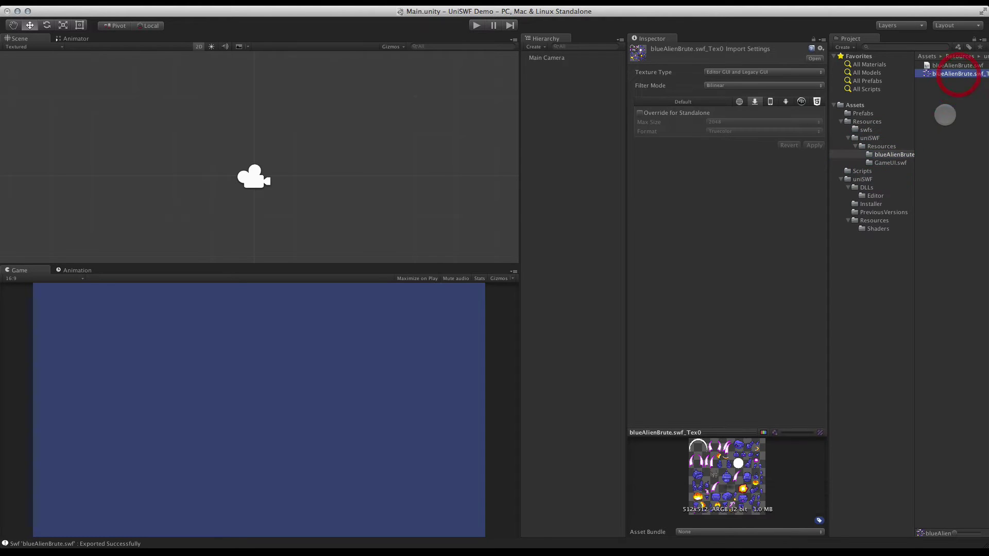
left_click_drag(746, 430, 746, 321)
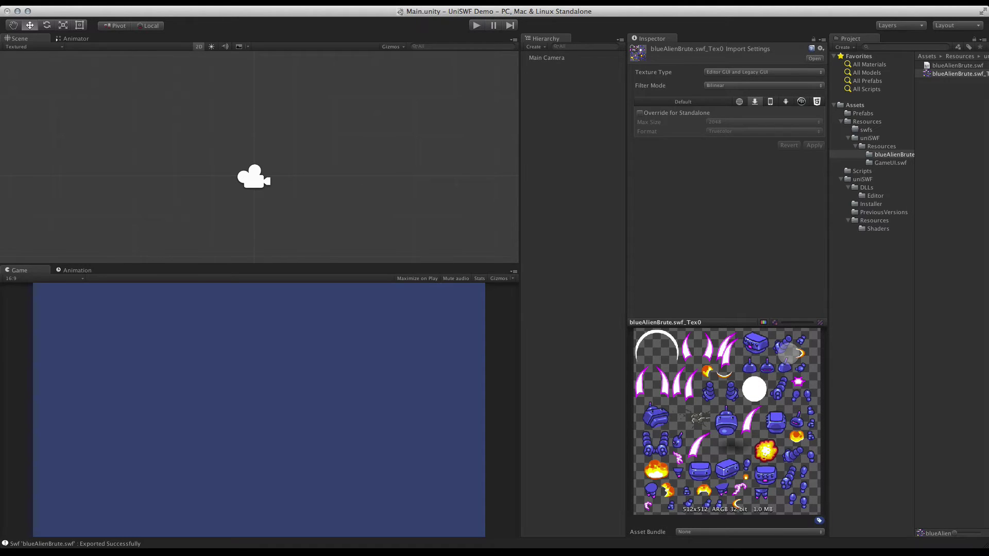
left_click_drag(741, 321, 753, 387)
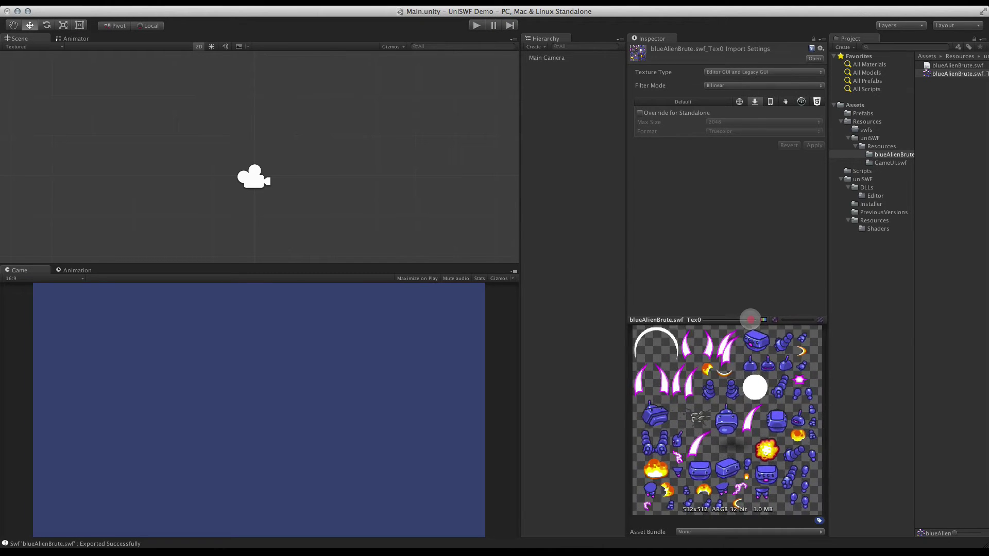
left_click_drag(753, 387, 737, 340)
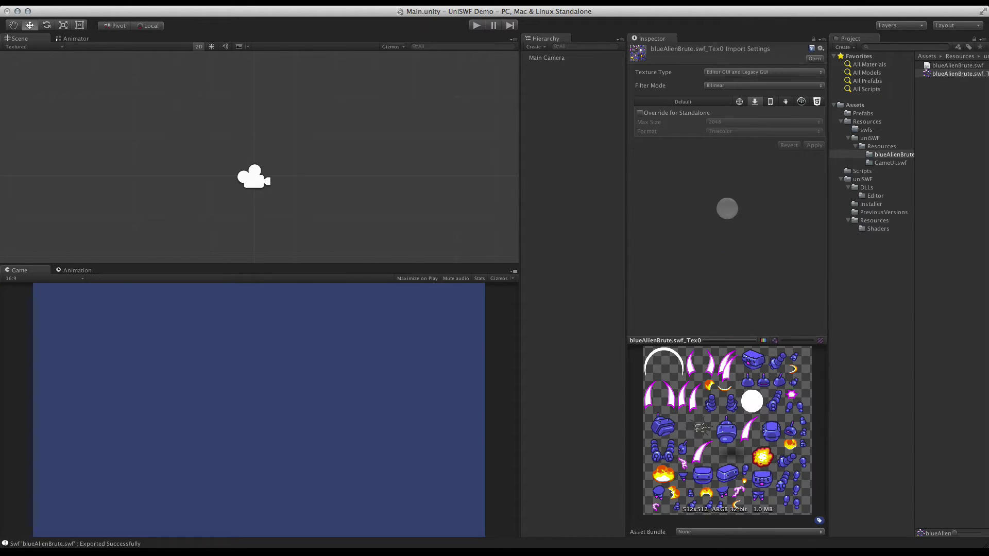
left_click(578, 108)
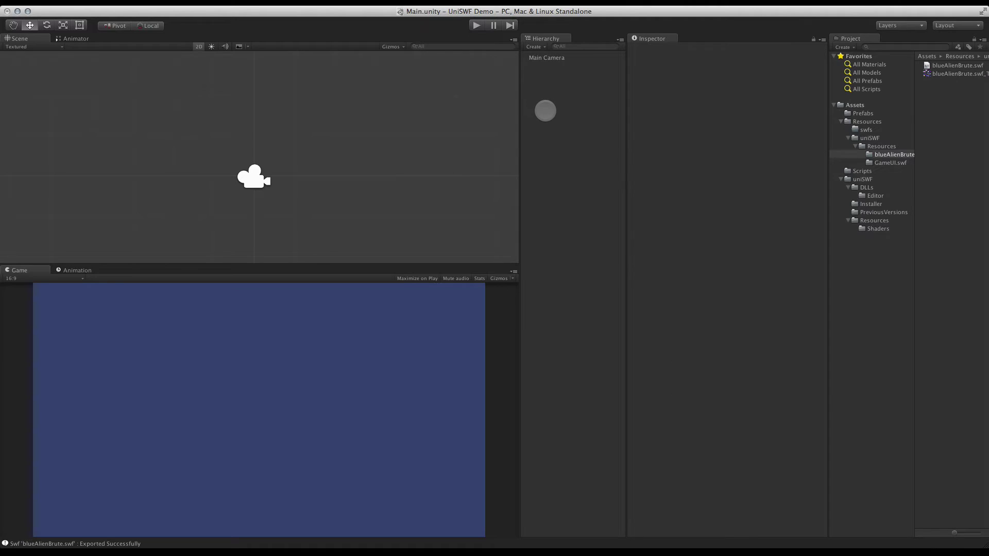
right_click(542, 90)
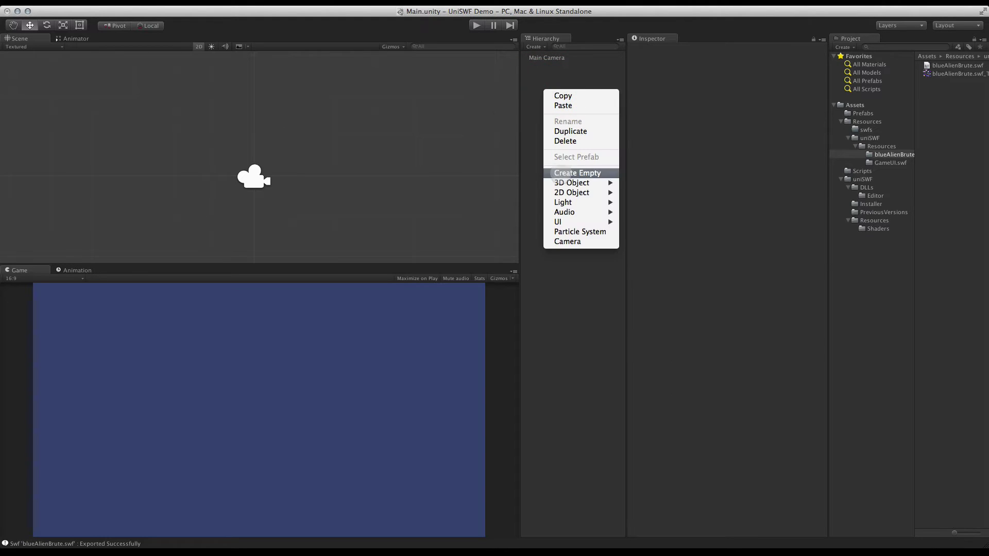
Step: Create an empty GameObject named Robot and add a uniSWF Movie Clip Behaviour
left_click(560, 172)
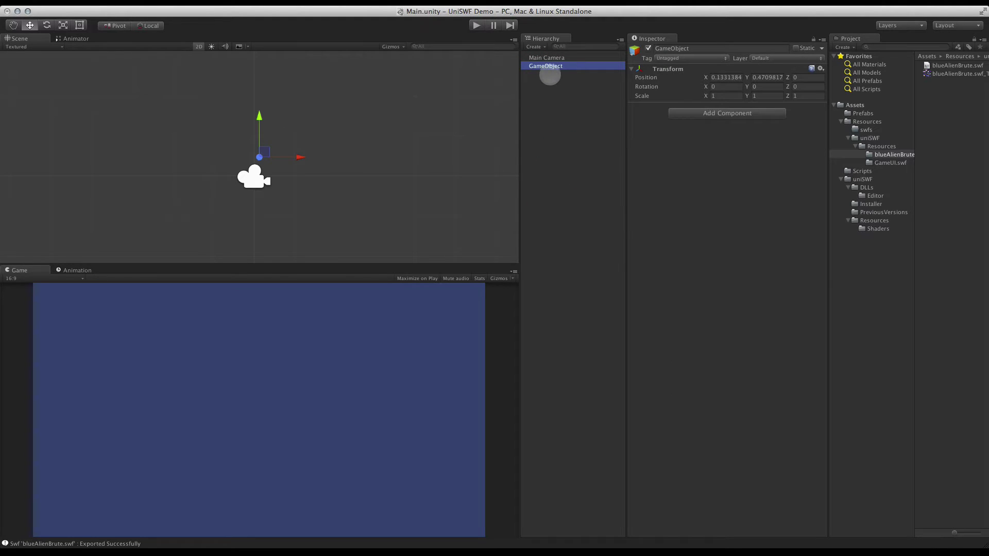
left_click(672, 45)
type("Robot")
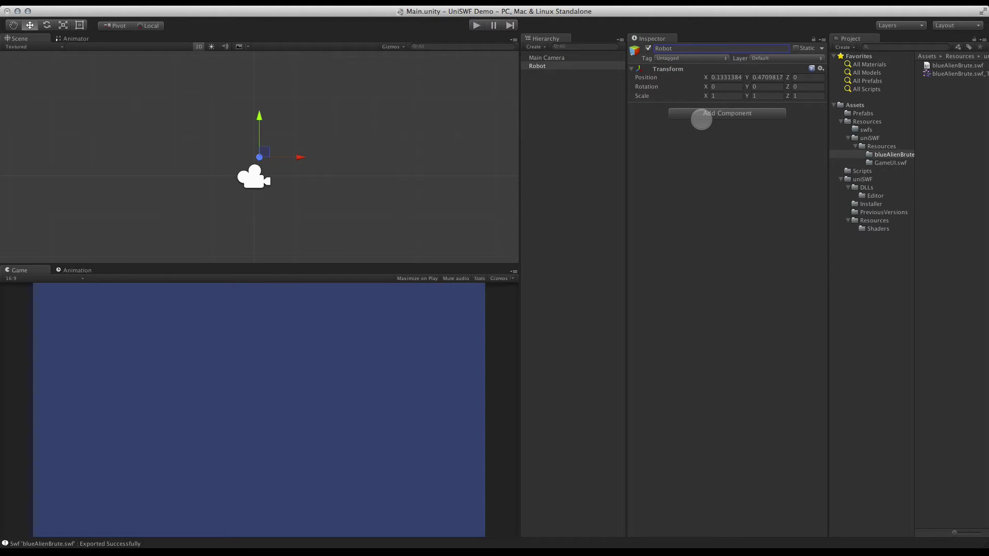
left_click(718, 111)
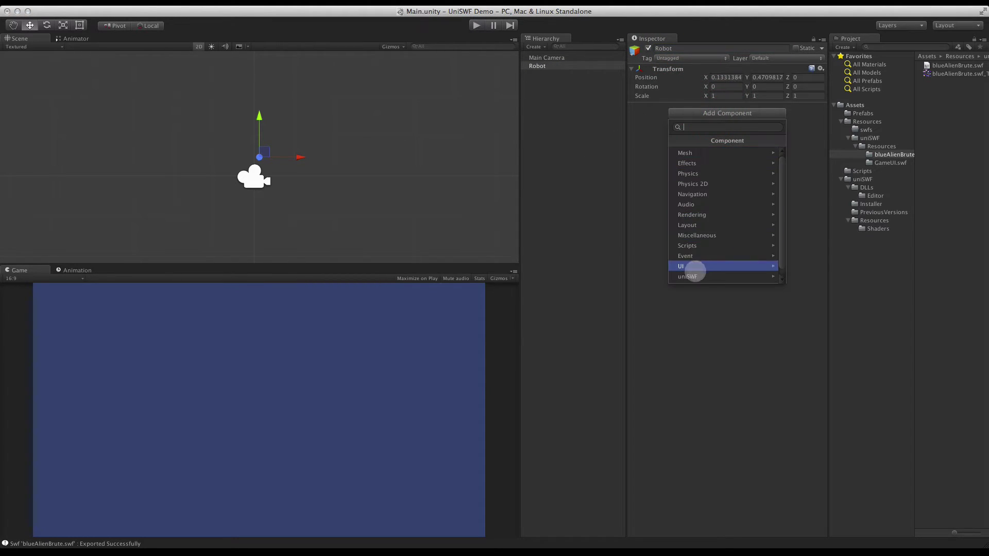
left_click(701, 277)
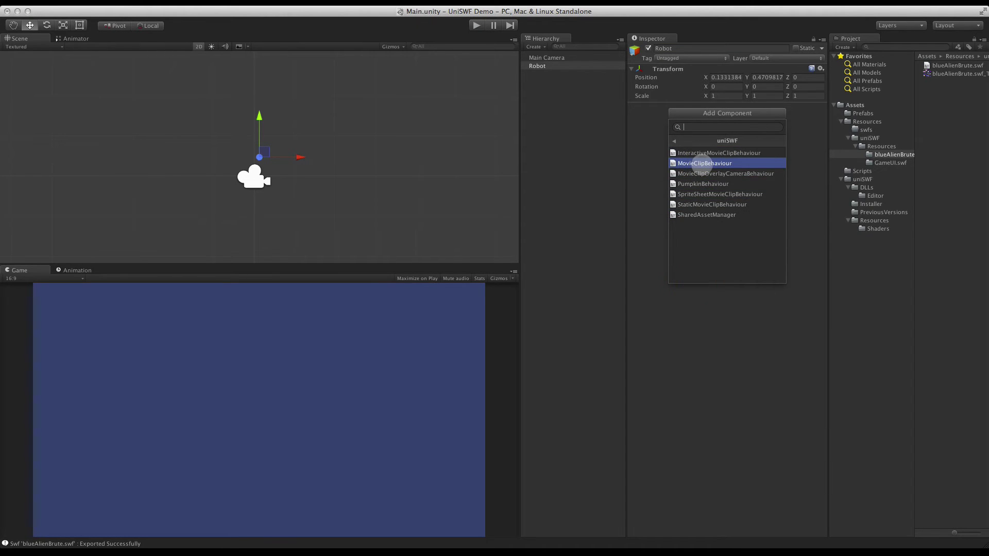
left_click(703, 164)
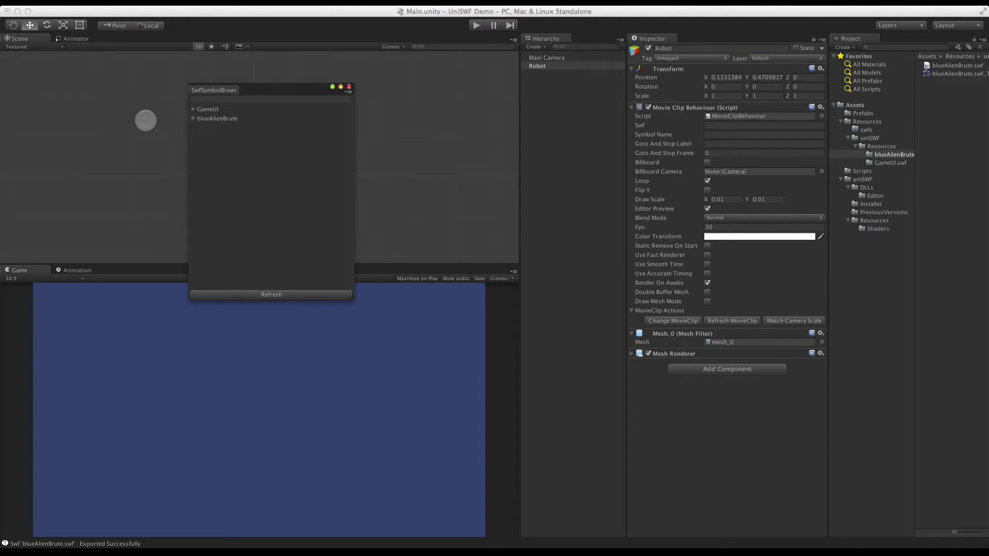
Step: Expand blueAlienBrute in the symbol browser and assign blueAlienBrute1a_d0_sheets to Robot
left_click(194, 120)
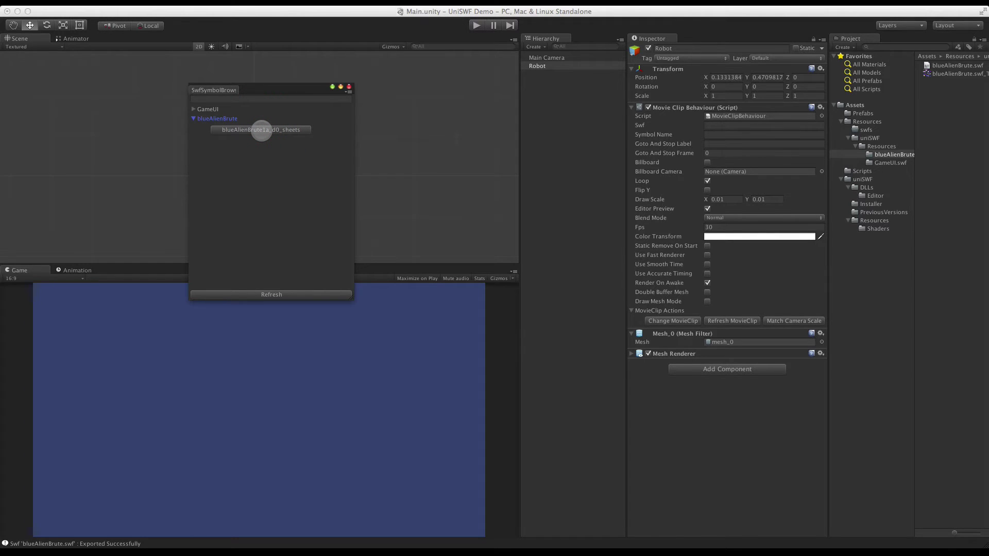
left_click(261, 130)
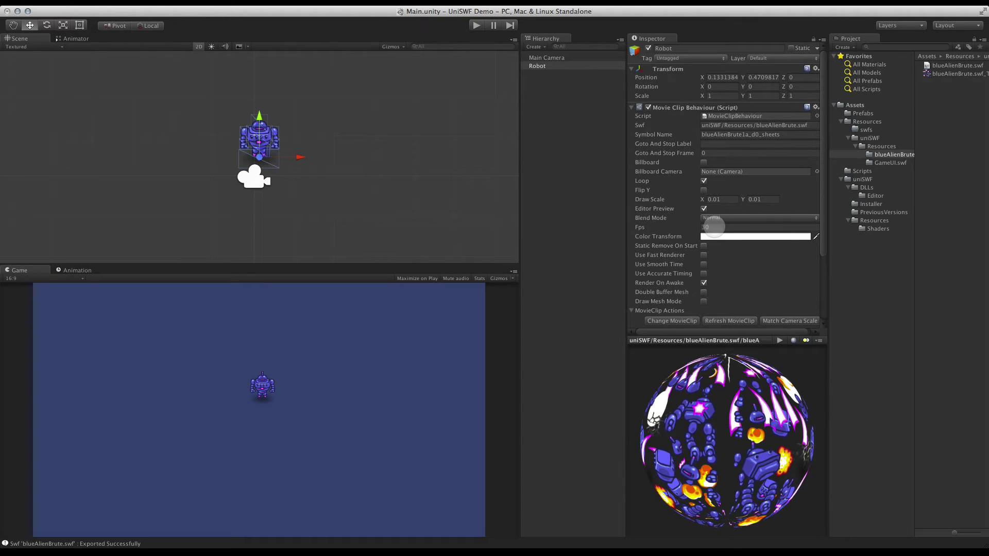
Step: Check the frame rate in Flash, then set Robot's Movie Clip Behaviour Fps to 24
key("super+Tab")
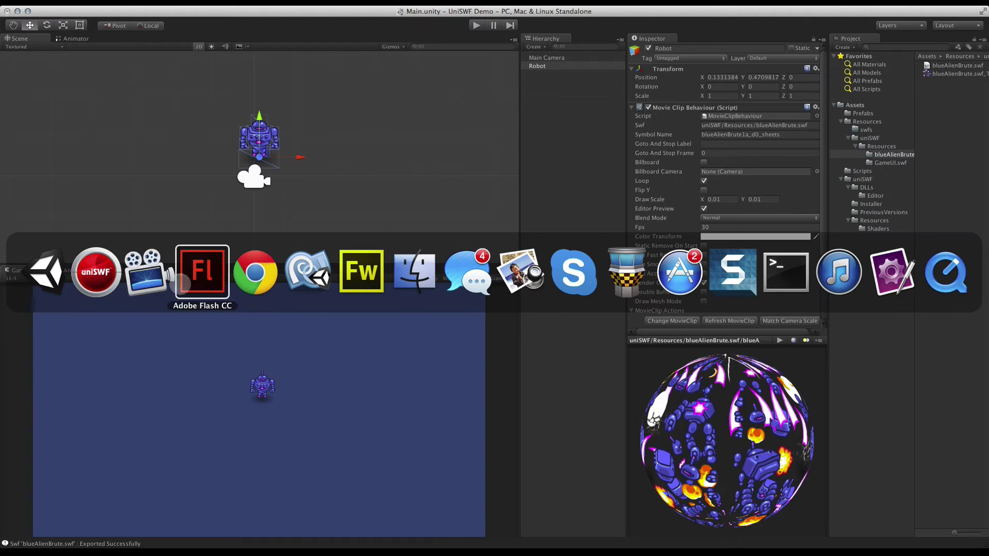
key("super+Tab")
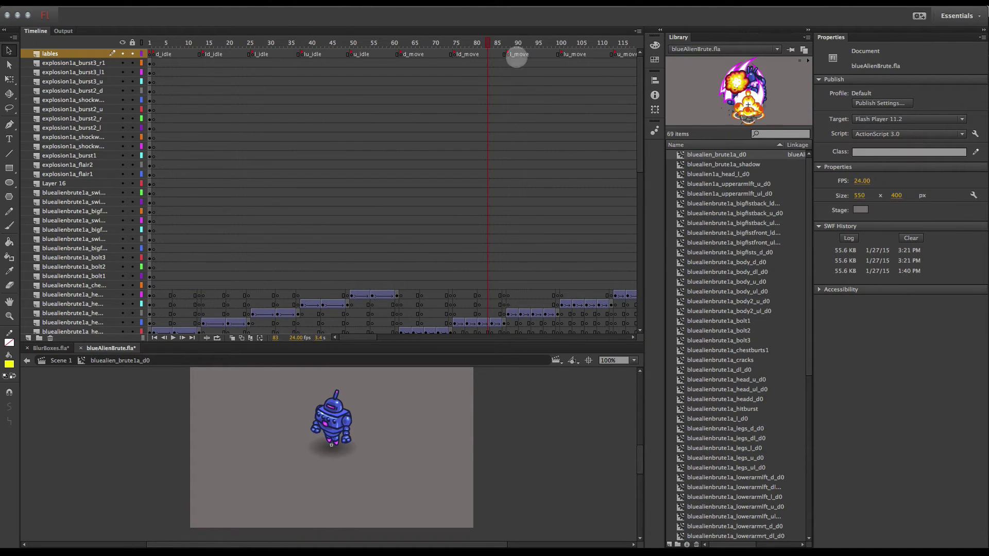
key("super+Tab")
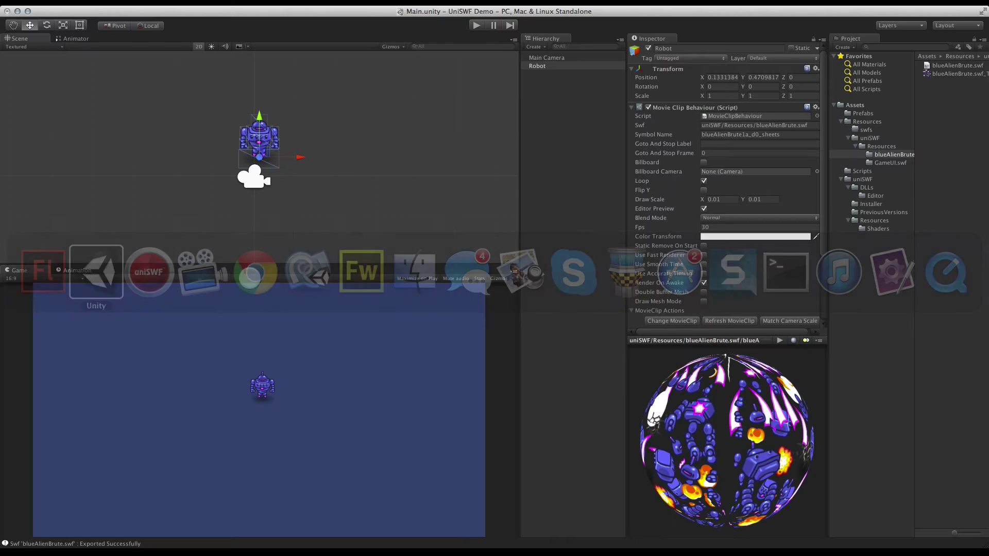
left_click(705, 226)
type("24")
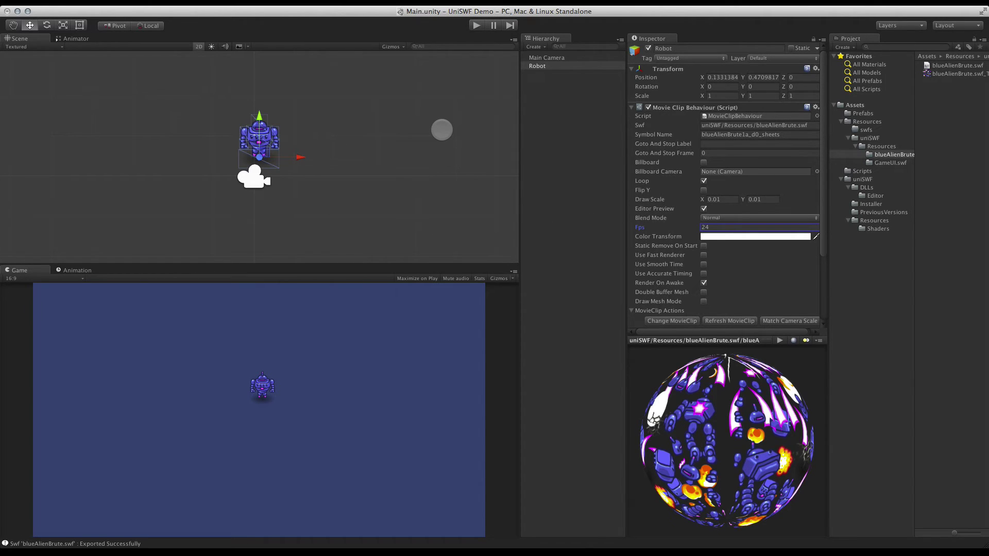
left_click(551, 229)
left_click(537, 66)
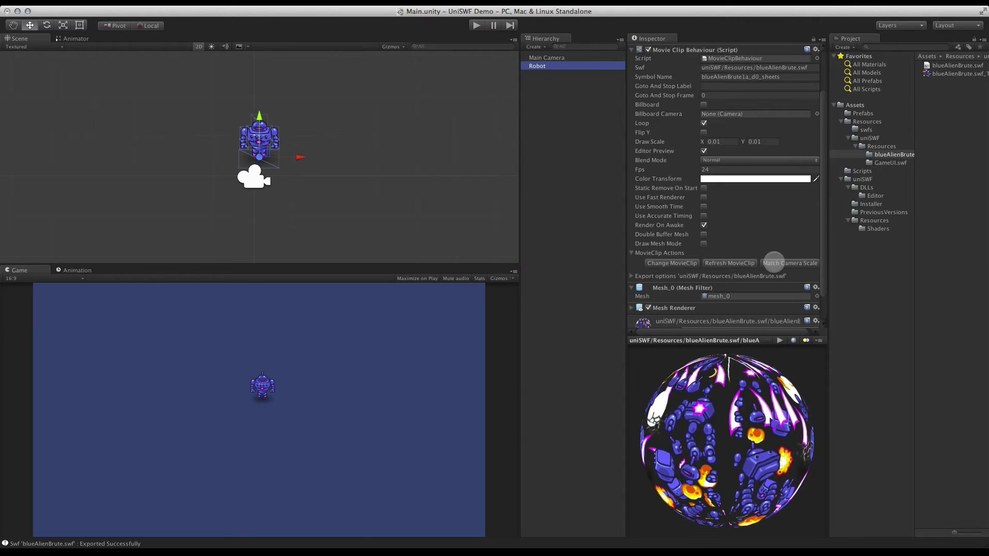
scroll(773, 263, "down", 2)
mouse_move(735, 416)
left_mouse_down()
mouse_move(699, 442)
mouse_move(766, 411)
mouse_move(657, 424)
mouse_move(698, 418)
mouse_move(719, 439)
left_mouse_up()
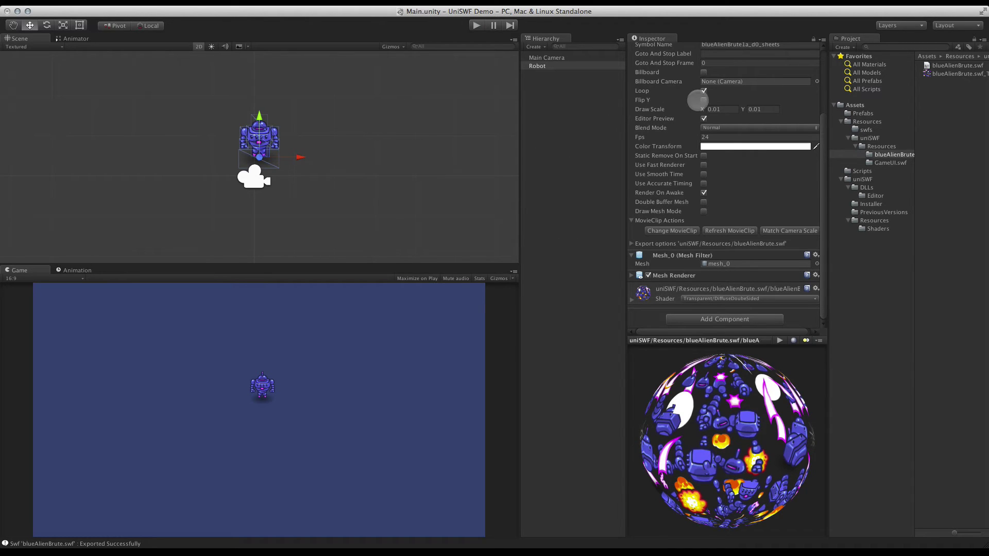
scroll(697, 101, "up", 5)
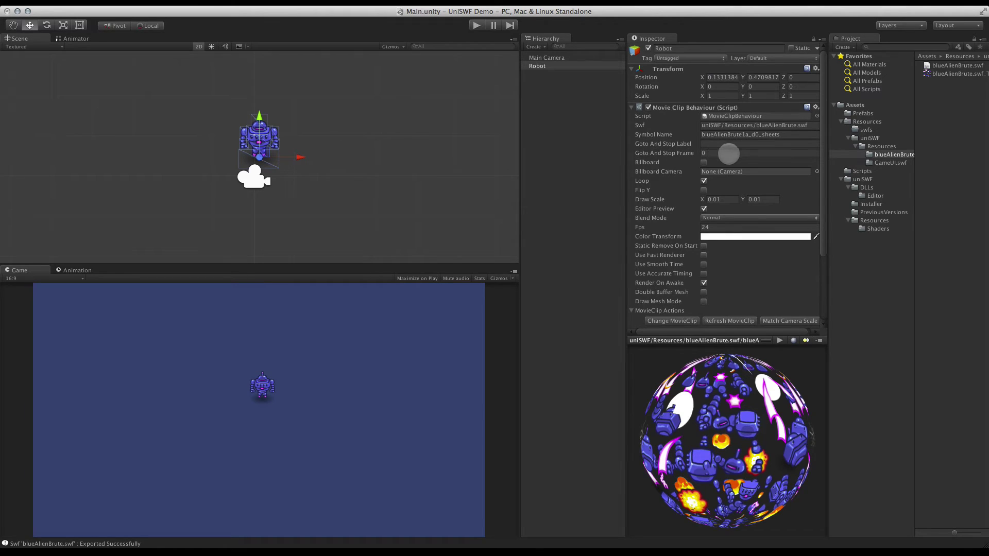
Step: Clear the ld_idle stop-at label on Robot's clip, then run the scene in Play mode
left_click(705, 144)
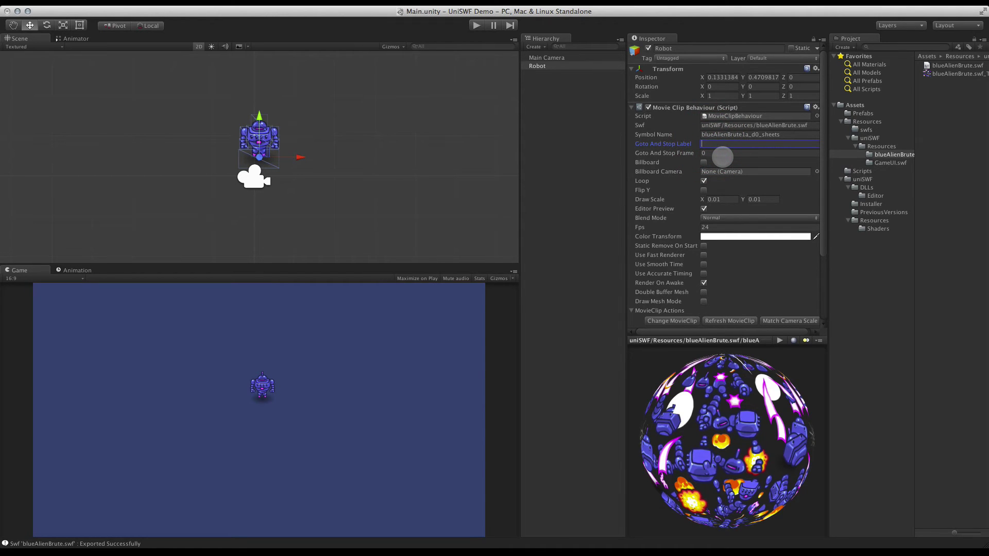
type("de")
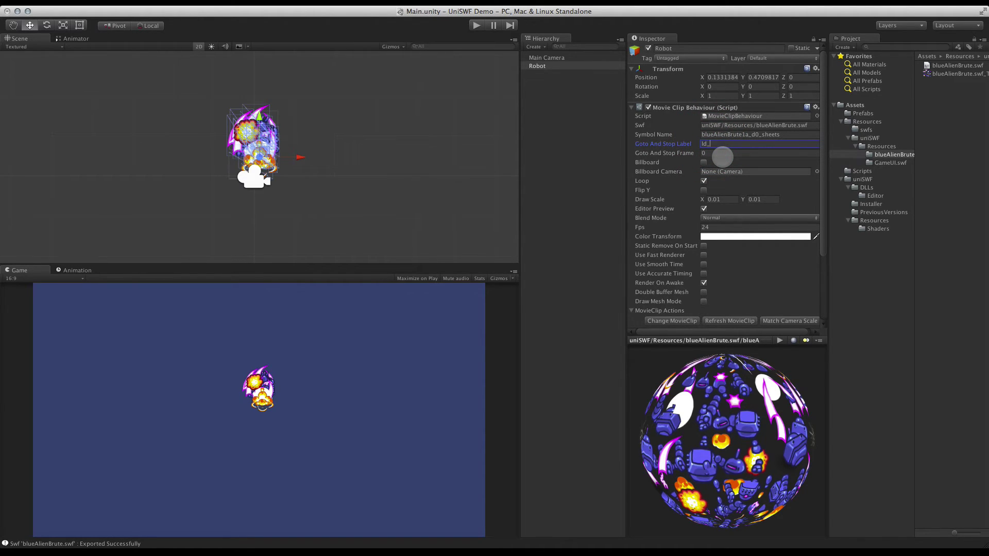
type("e")
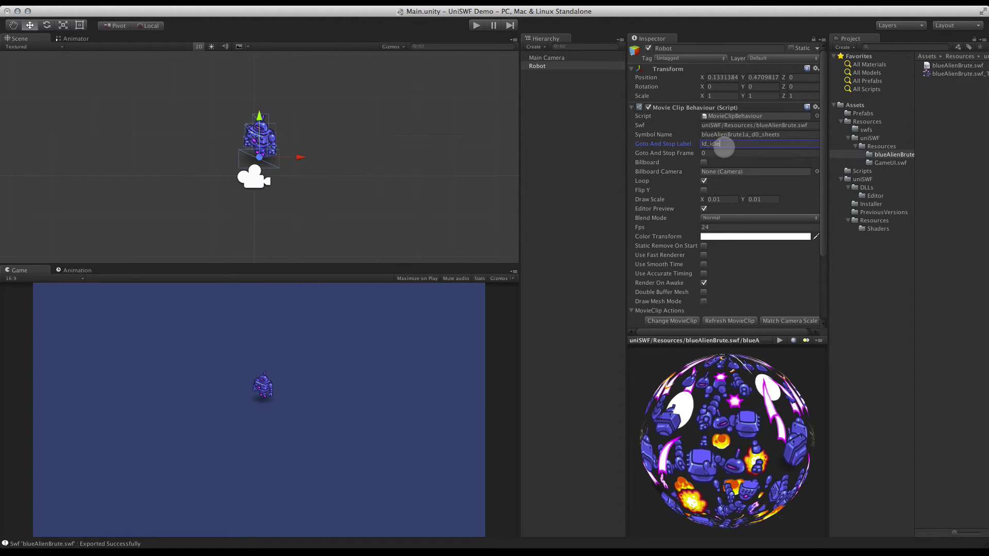
double_click(699, 145)
key("BackSpace")
left_click(476, 25)
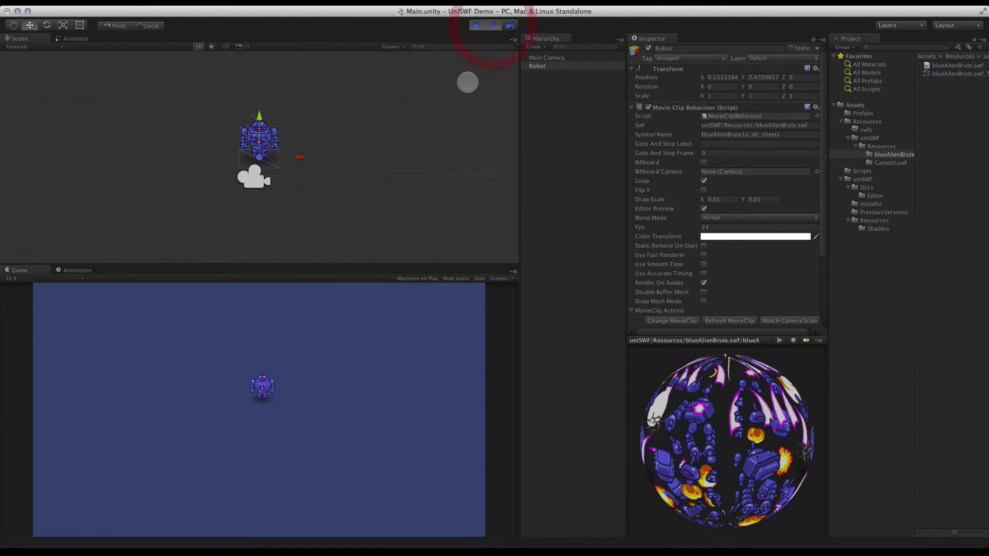
Step: Stop the scene and scrub the robot's Flash timeline back to frame 54 to check its labels
left_click(477, 27)
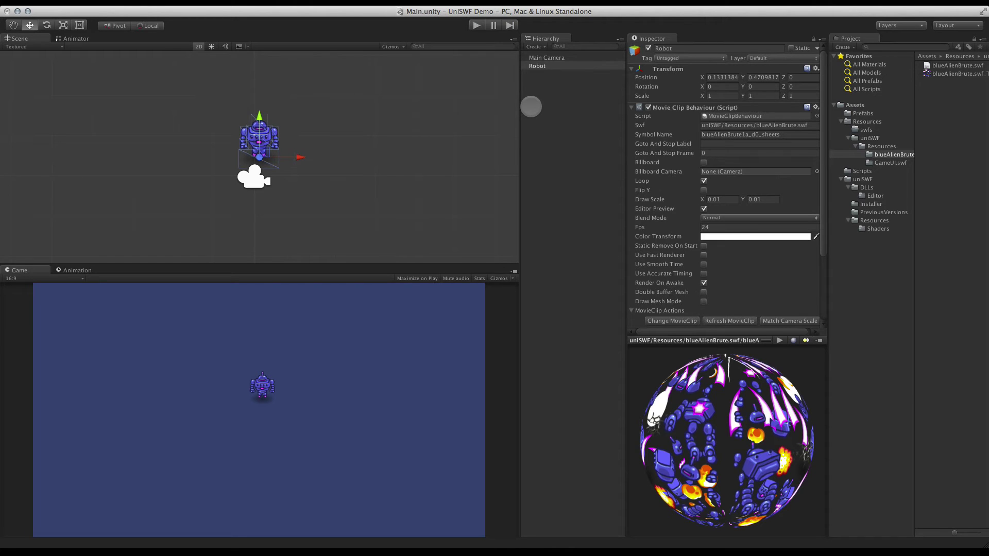
key("super+Tab")
left_click_drag(236, 40, 518, 42)
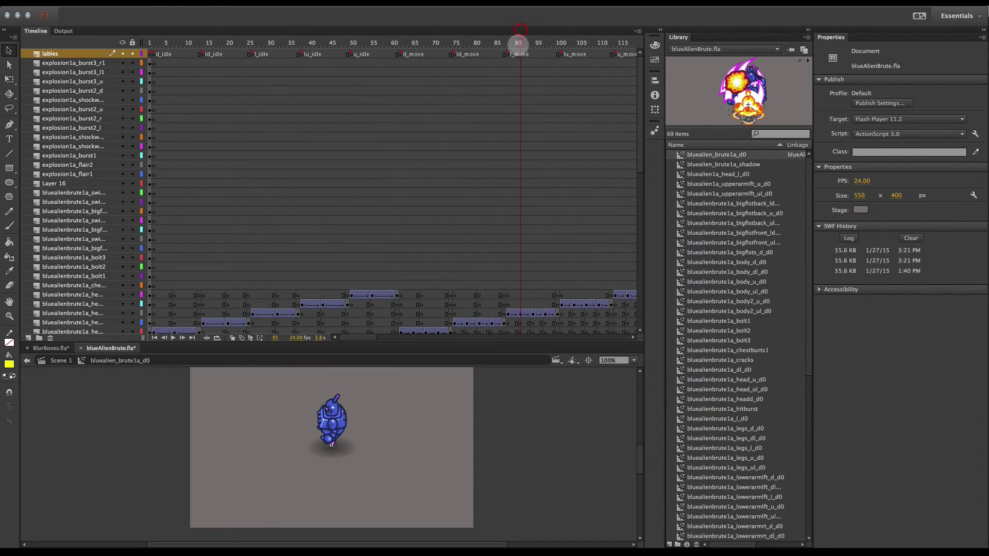
key("super+Tab")
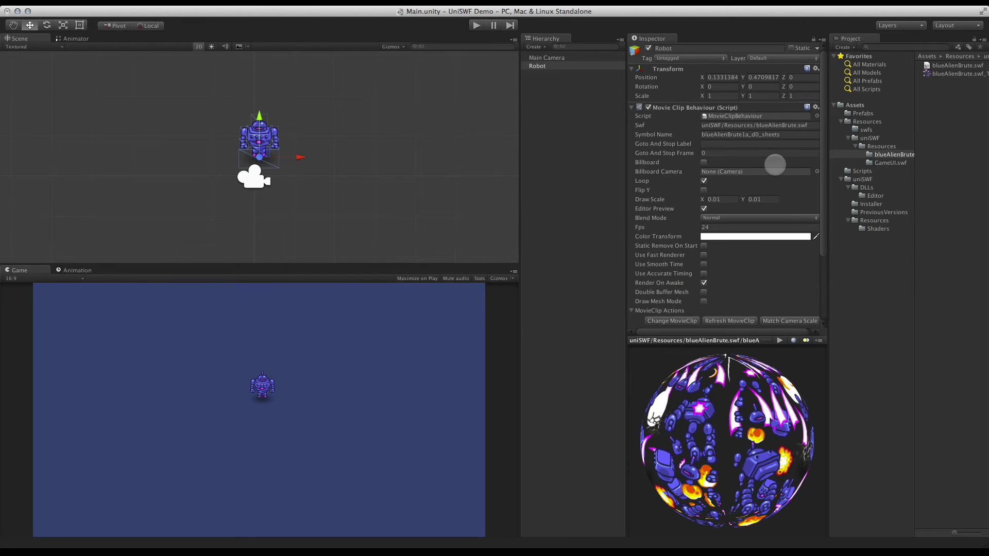
scroll(797, 146, "down", 5)
left_click_drag(828, 209, 829, 132)
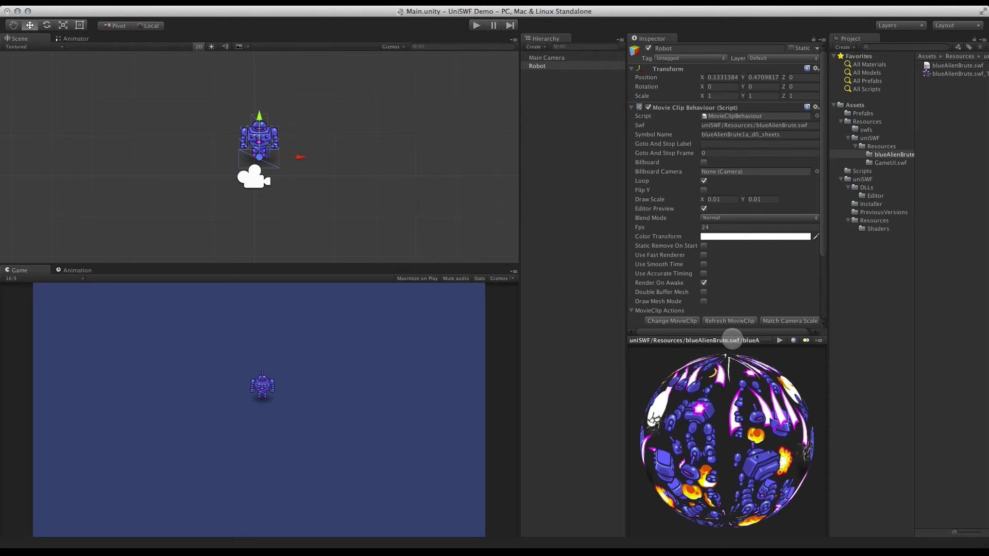
Step: Add the Robot script component to the Robot object, then run and stop the scene as a test
left_click_drag(732, 340, 749, 441)
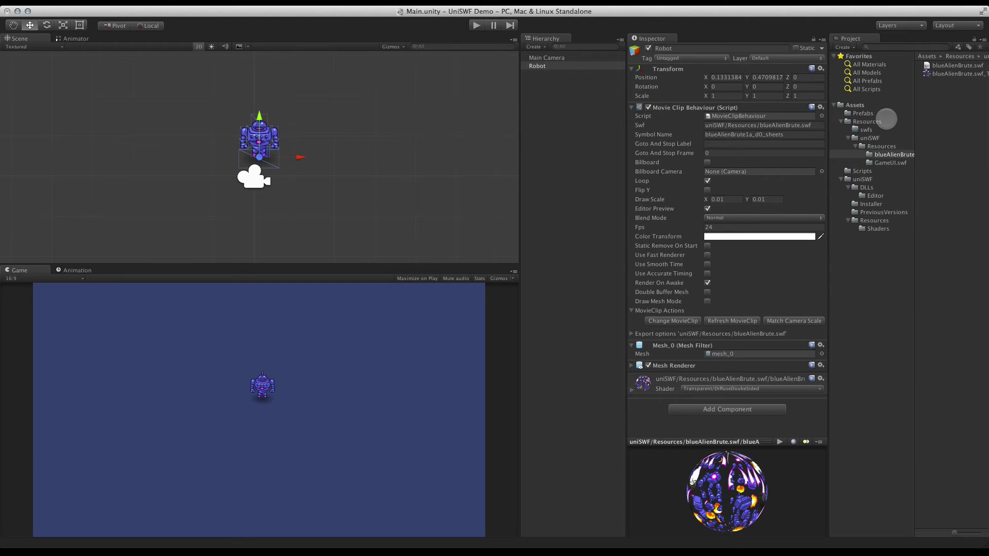
left_click(879, 171)
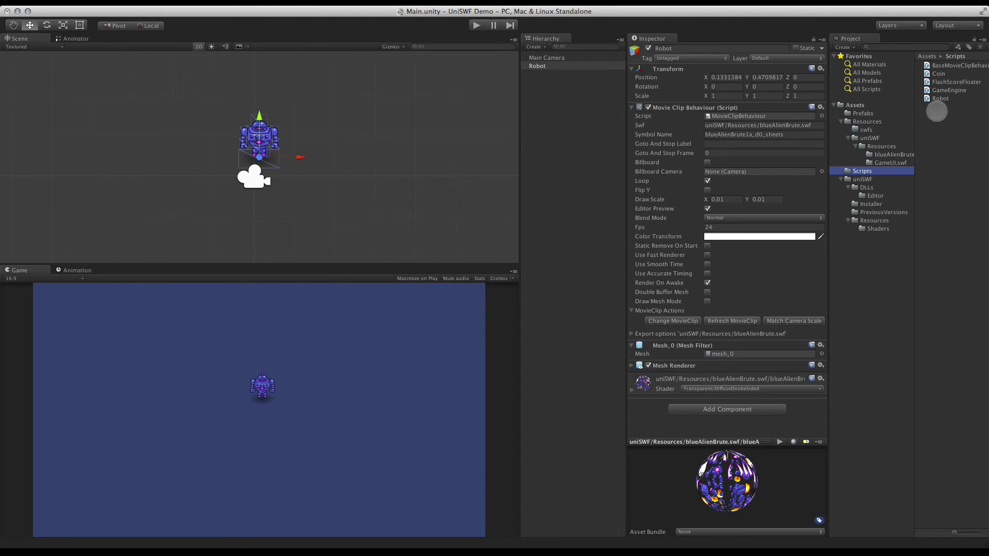
left_click(727, 409)
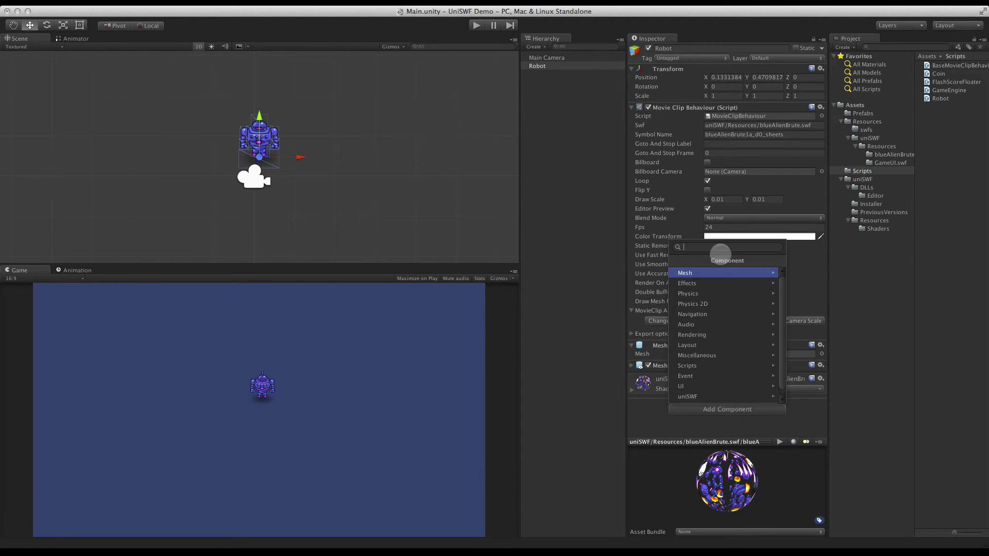
left_click(715, 366)
left_click(711, 344)
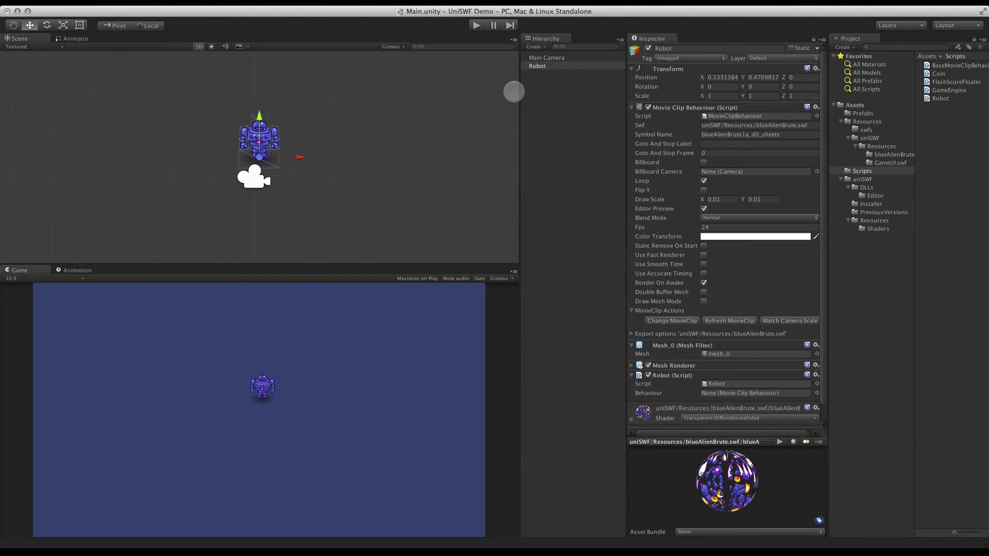
left_click(475, 24)
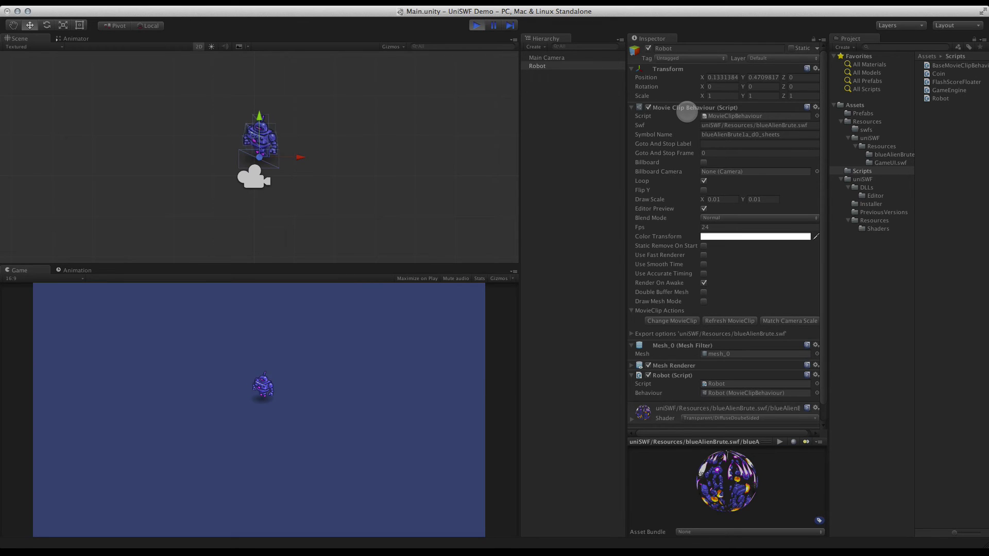
left_click(477, 25)
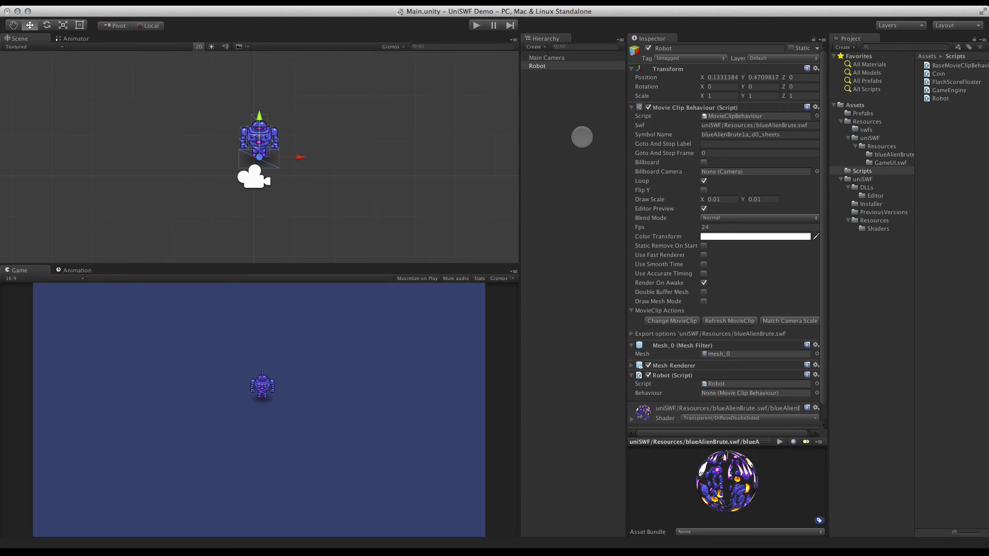
Step: Open Robot.cs in MonoDevelop and highlight its BaseMovieClipBehaviour base class
key("super+Tab")
key("super+Tab")
key("super+Tab")
key("super+Tab")
key("super+Tab")
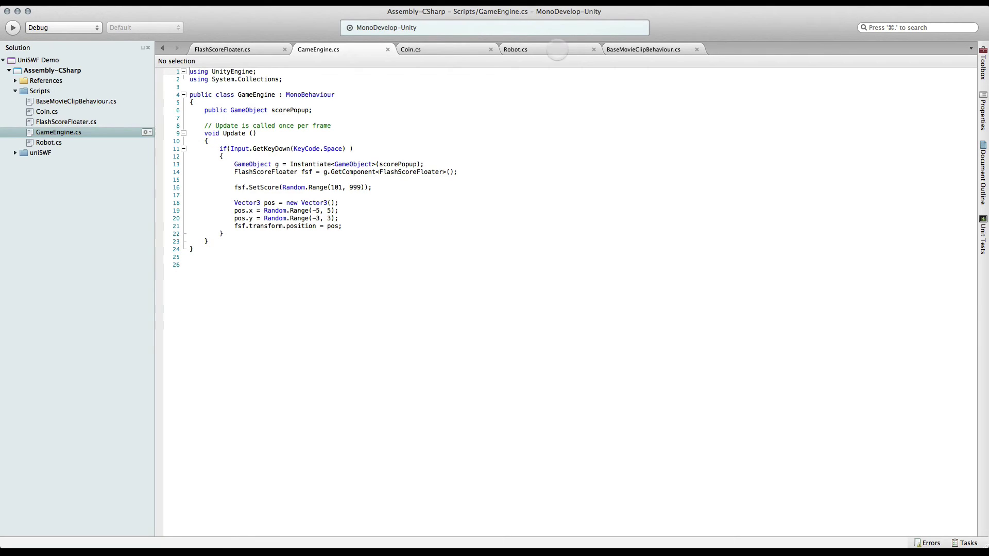
left_click(551, 49)
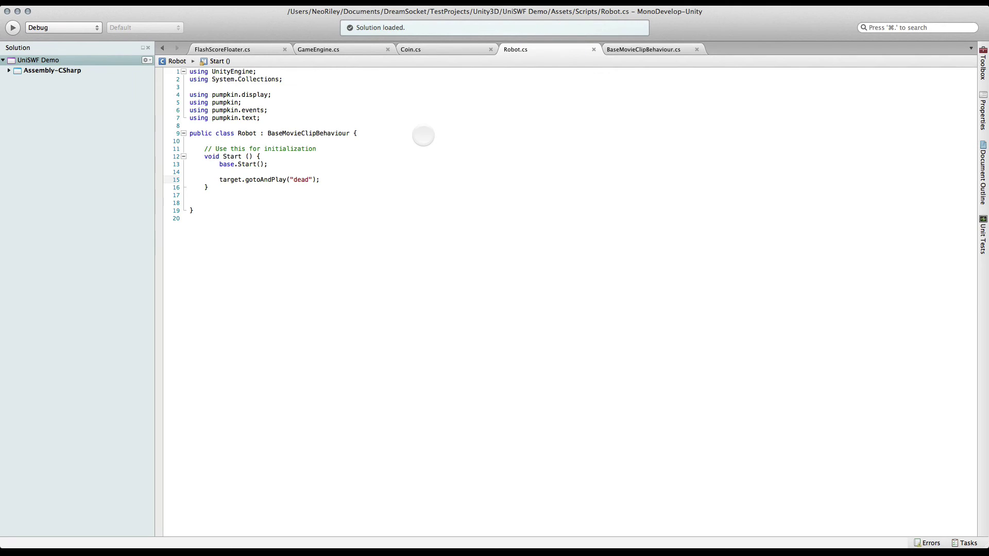
double_click(299, 134)
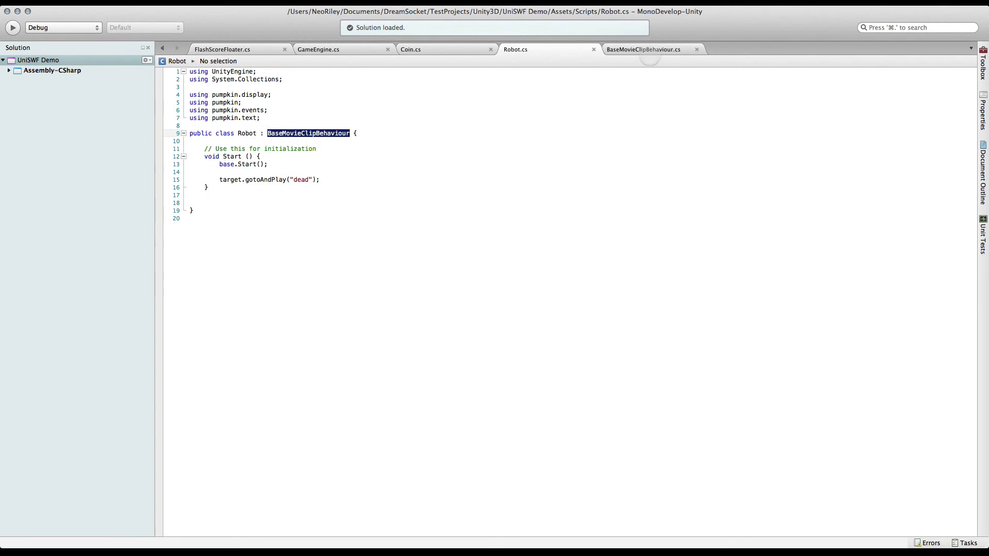
Step: Review BaseMovieClipBehaviour.cs: its MonoBehaviour base and the GetComponent call that assigns target.movieClip
left_click(646, 49)
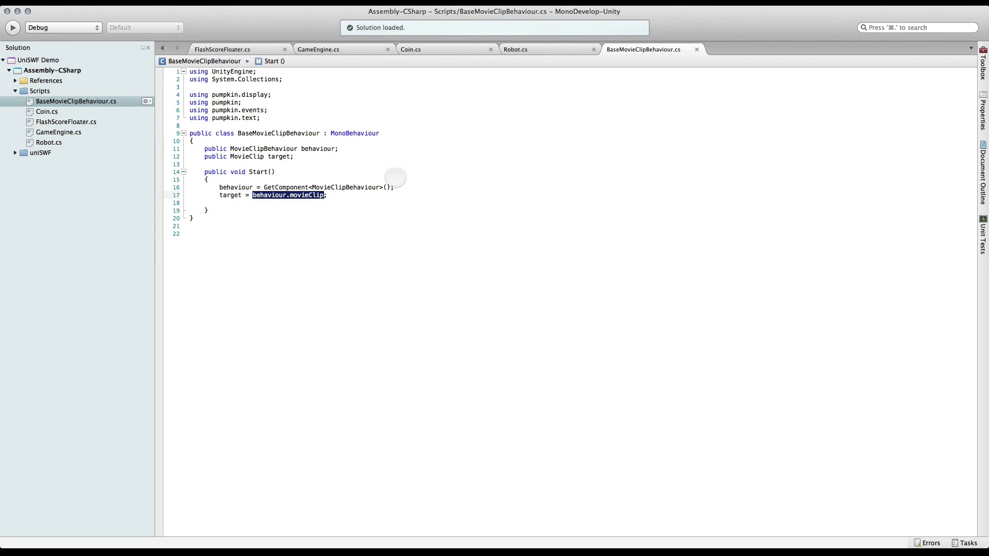
double_click(354, 134)
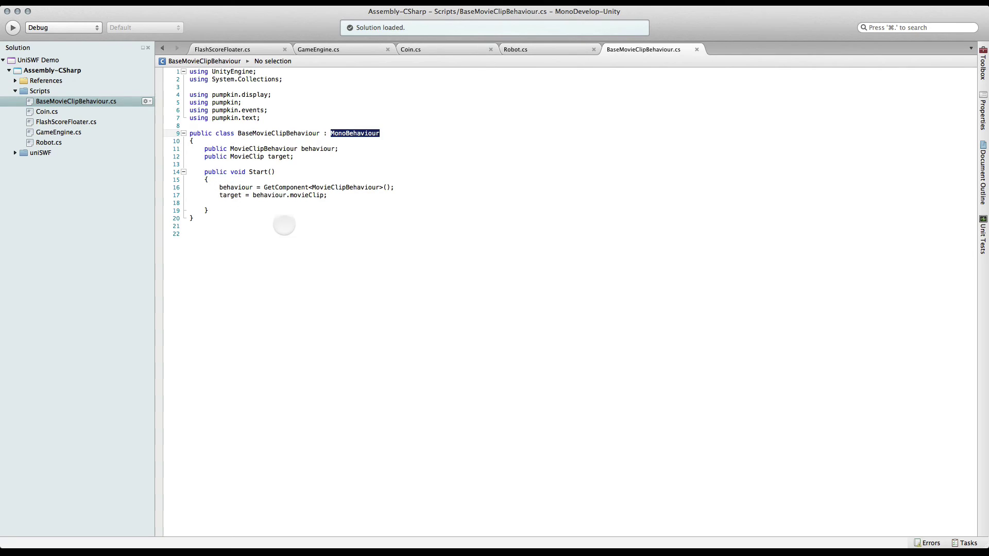
double_click(286, 188)
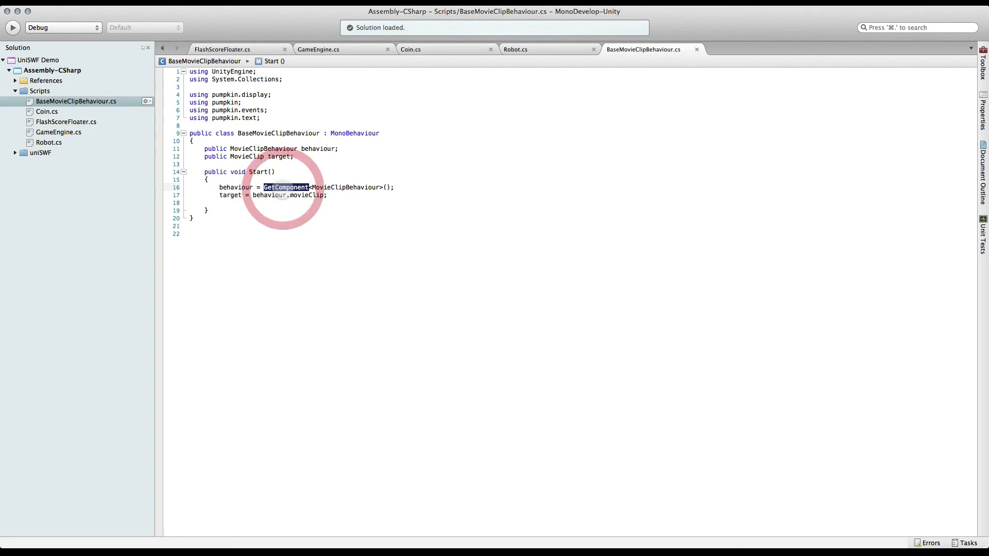
left_click(353, 188)
double_click(353, 188)
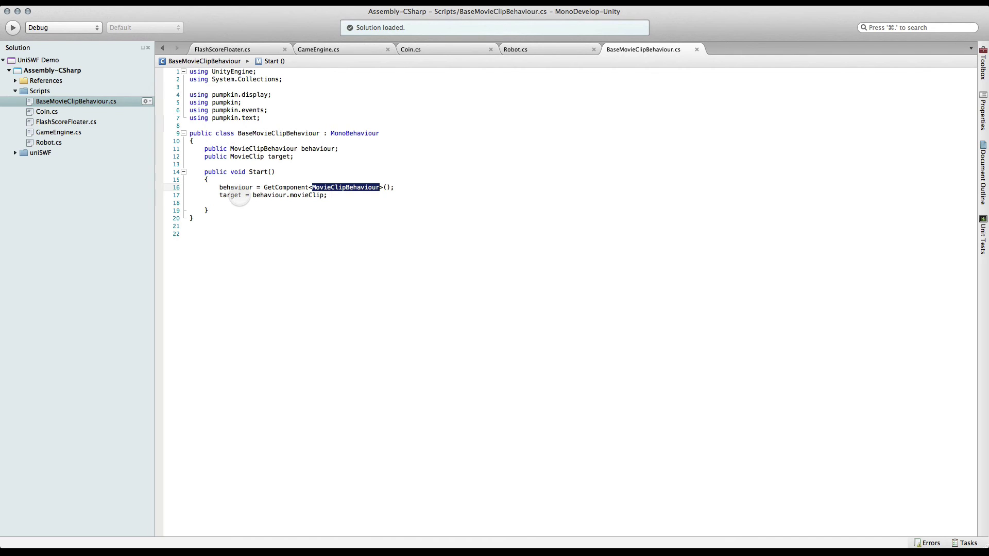
double_click(235, 188)
double_click(308, 195)
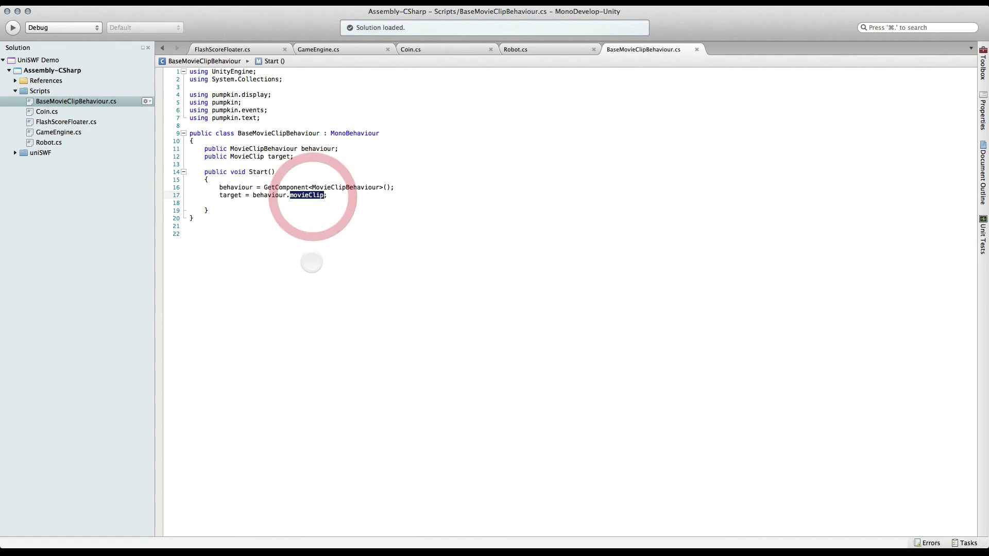
key("super+Tab")
key("super+Tab")
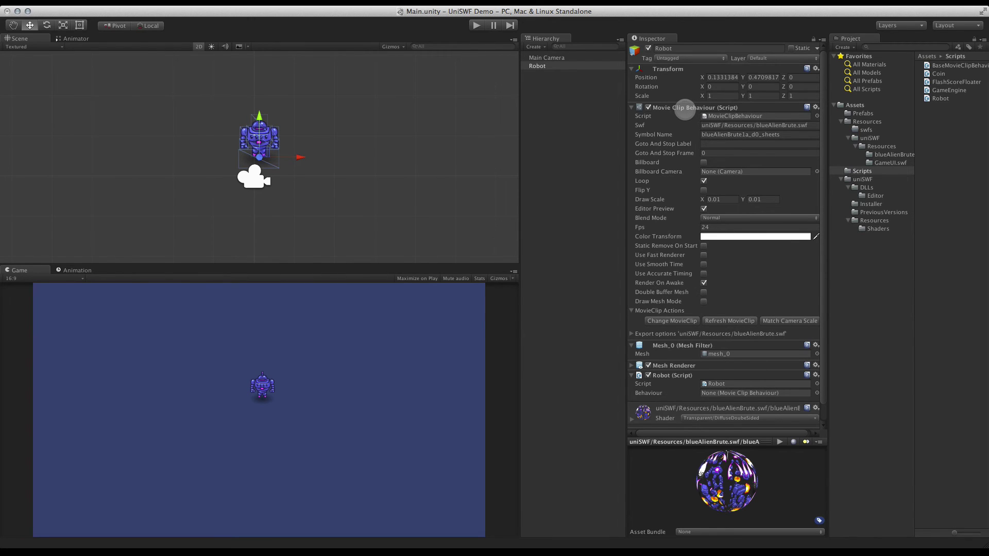
key("super+Tab")
key("super+Tab")
key("super+Tab")
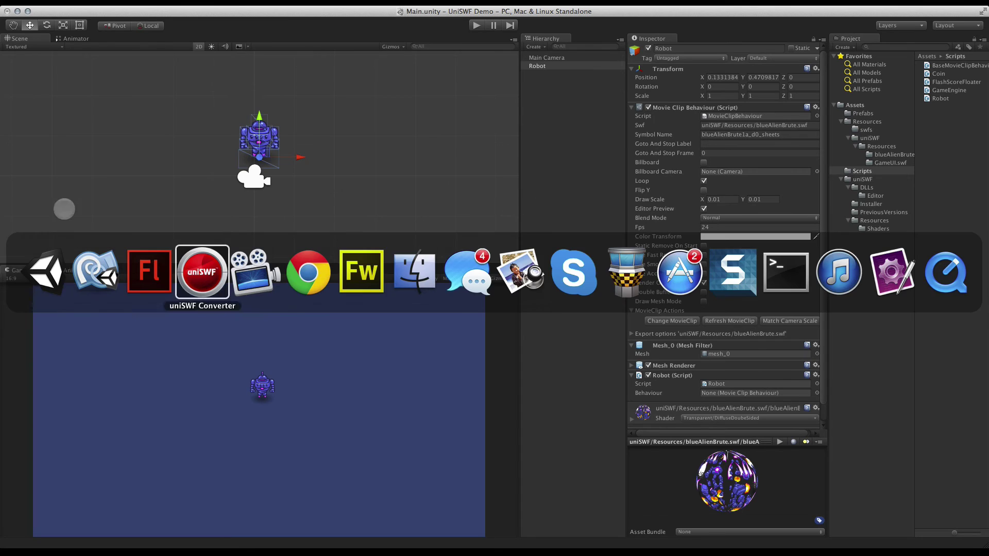
key("super+shift+Tab")
key("super+shift+Tab")
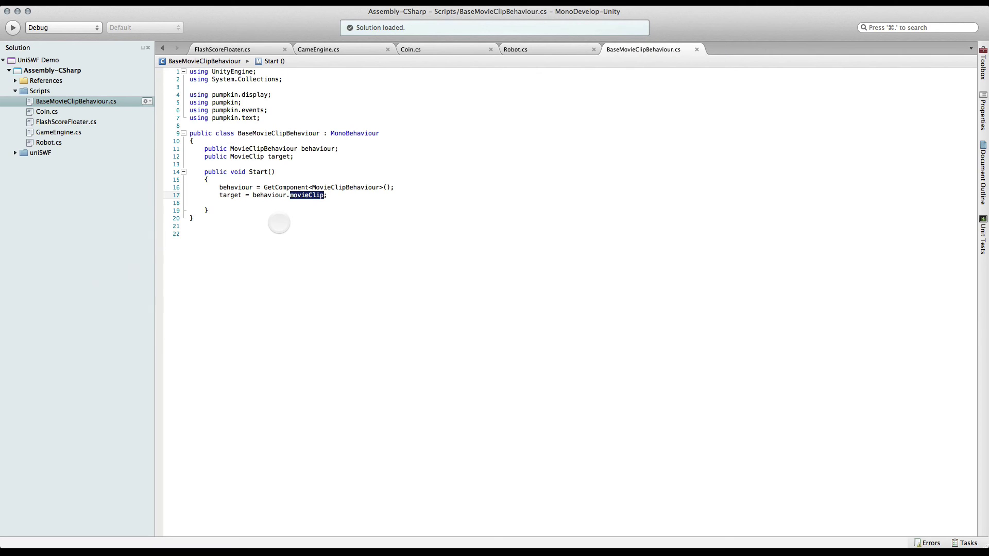
Step: Check Robot.cs's line calling gotoAndPlay on the 'dead' label, then run the scene in Unity
left_click(541, 50)
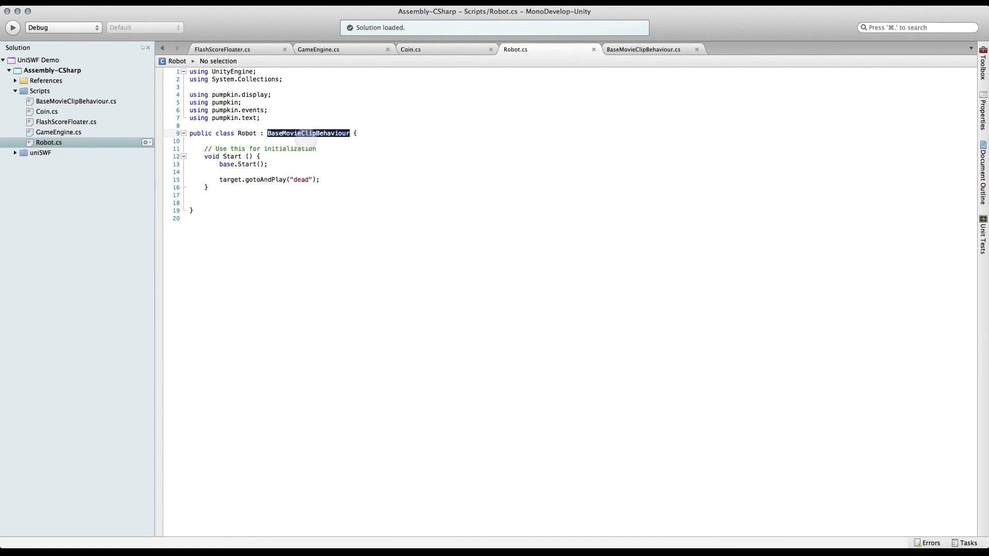
left_click(371, 132)
double_click(305, 133)
double_click(231, 180)
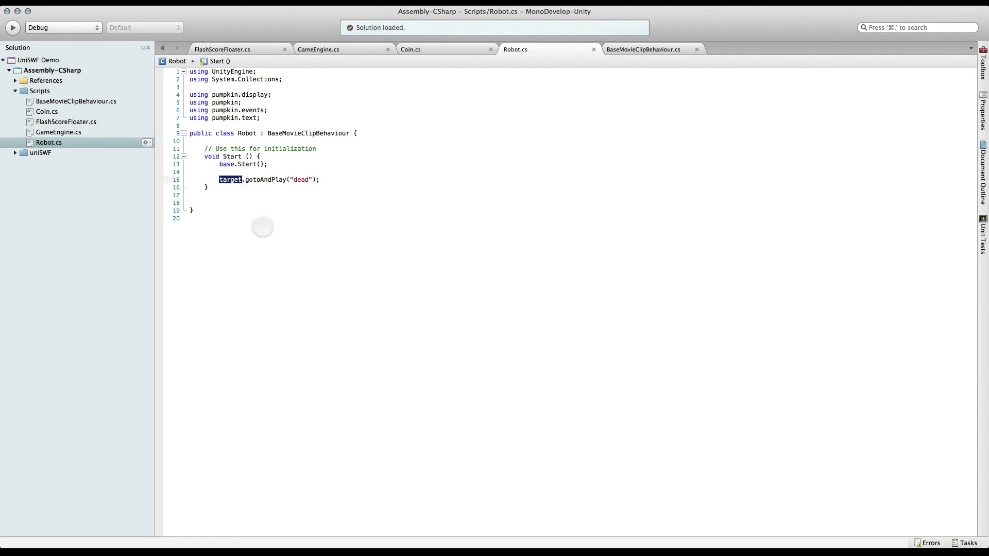
double_click(266, 180)
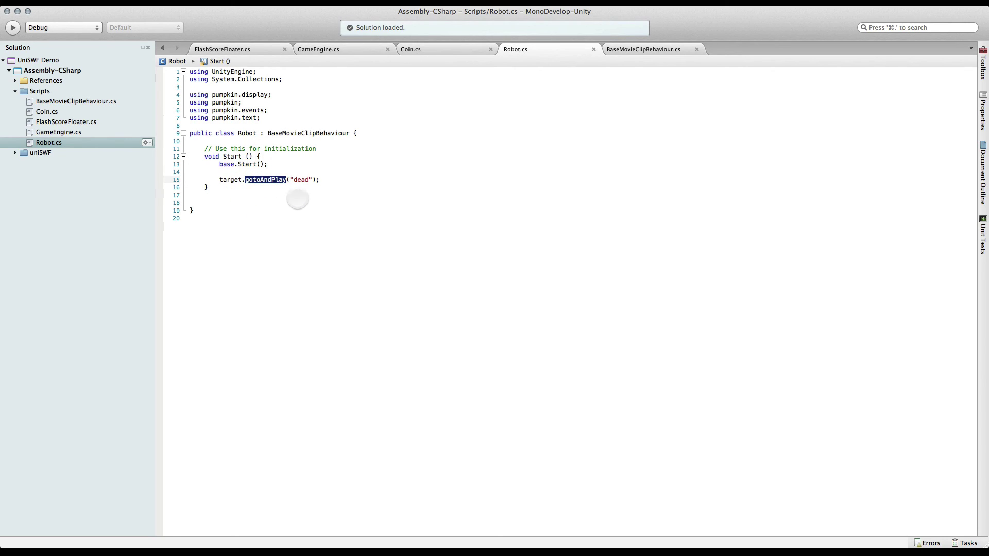
double_click(303, 179)
left_click(330, 180)
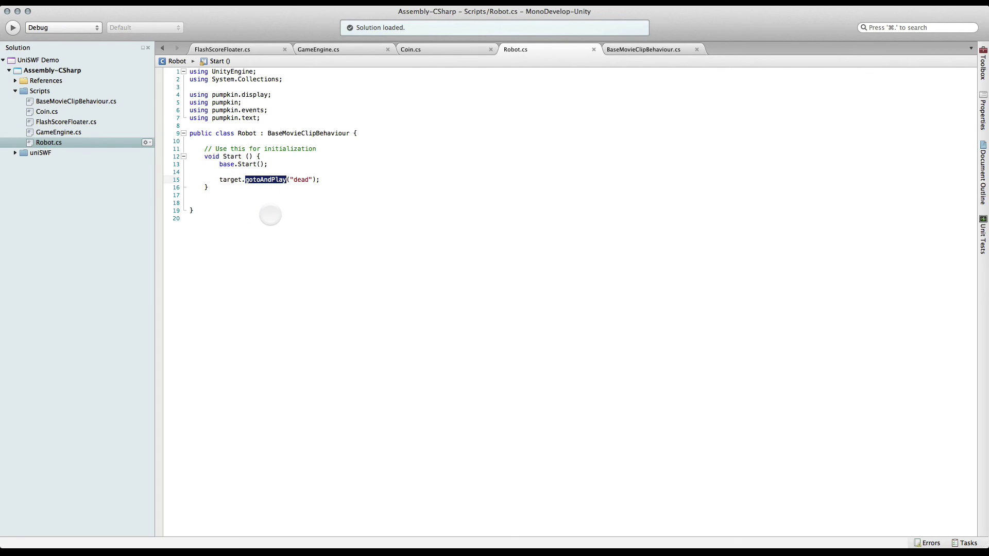
left_click(323, 179)
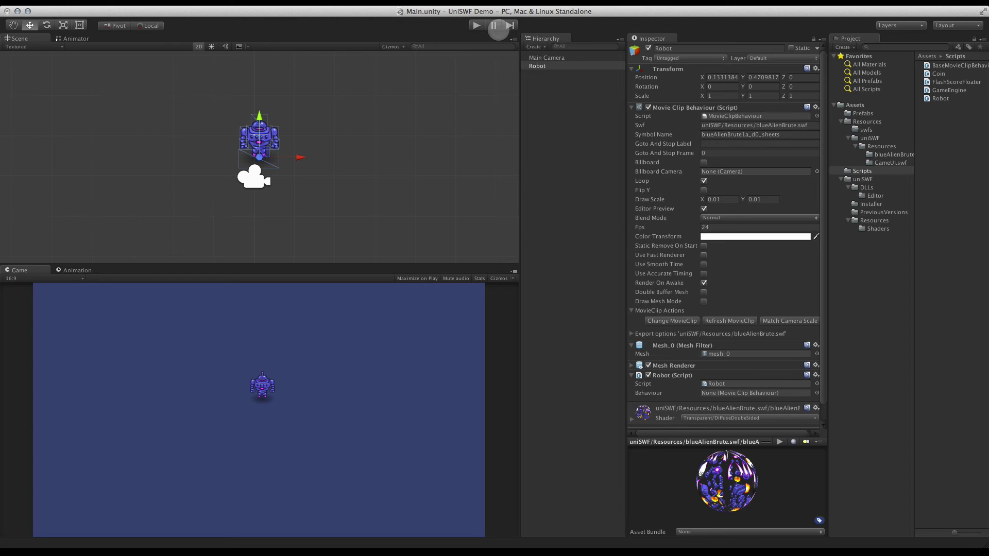
left_click(477, 25)
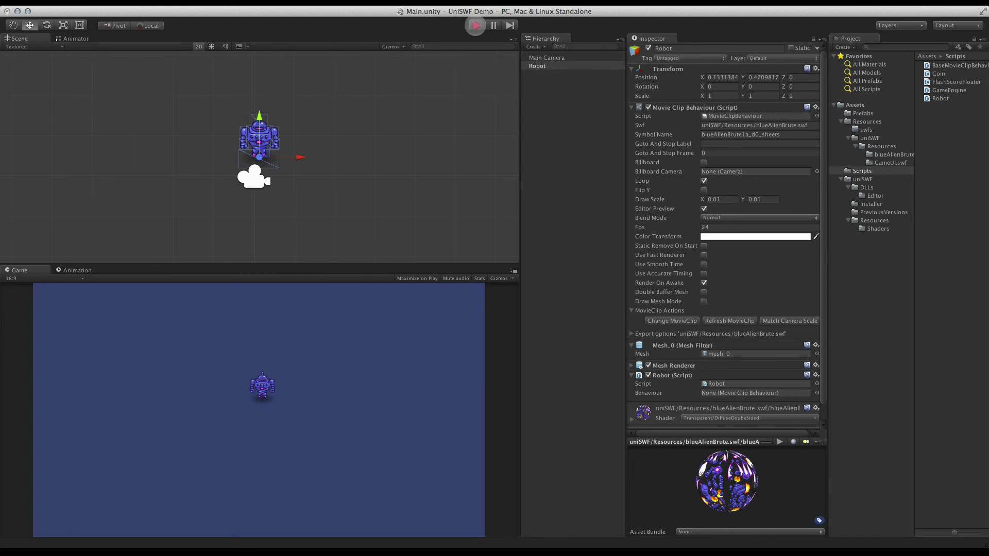
Step: Start and stop play mode several times to watch the robot's dead animation
left_click(475, 24)
left_click(473, 26)
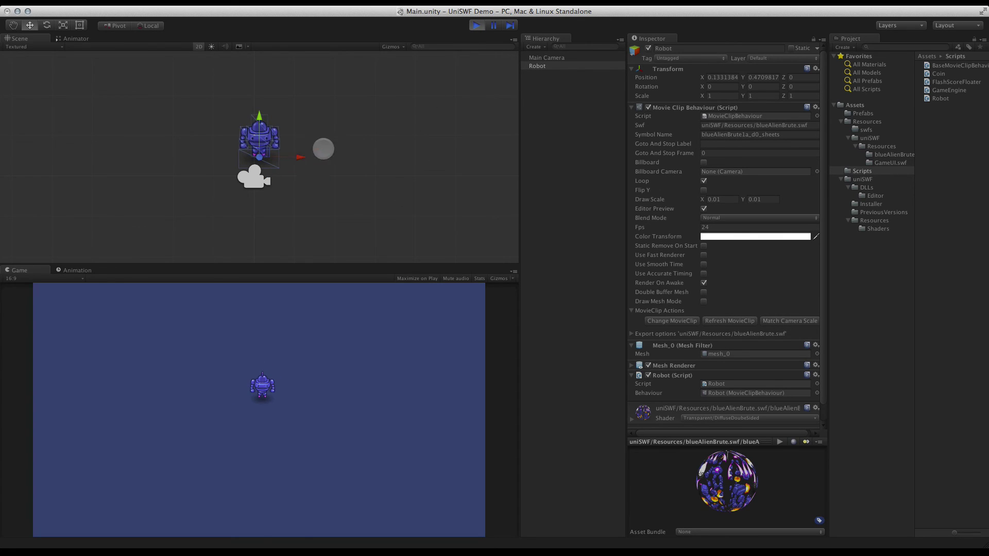
left_click(476, 26)
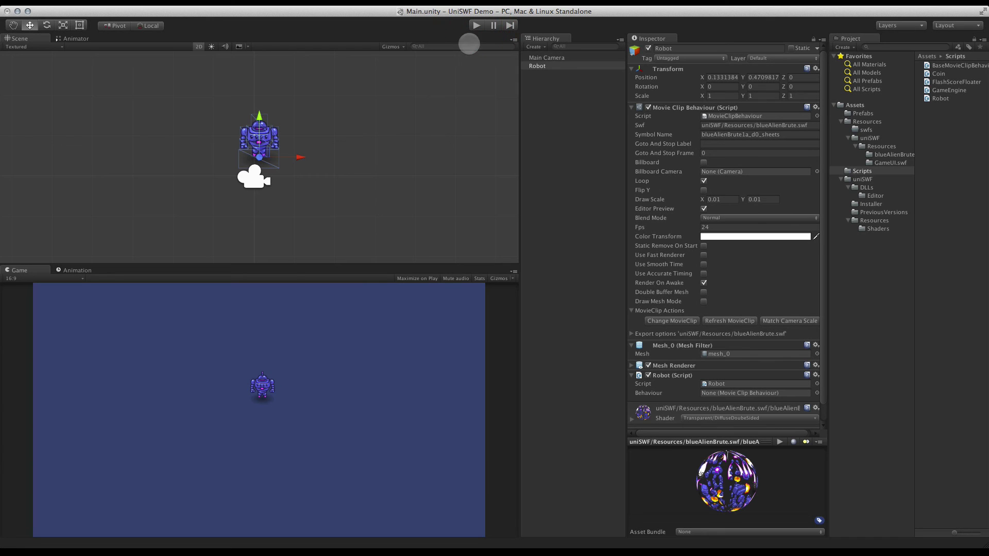
left_click(476, 26)
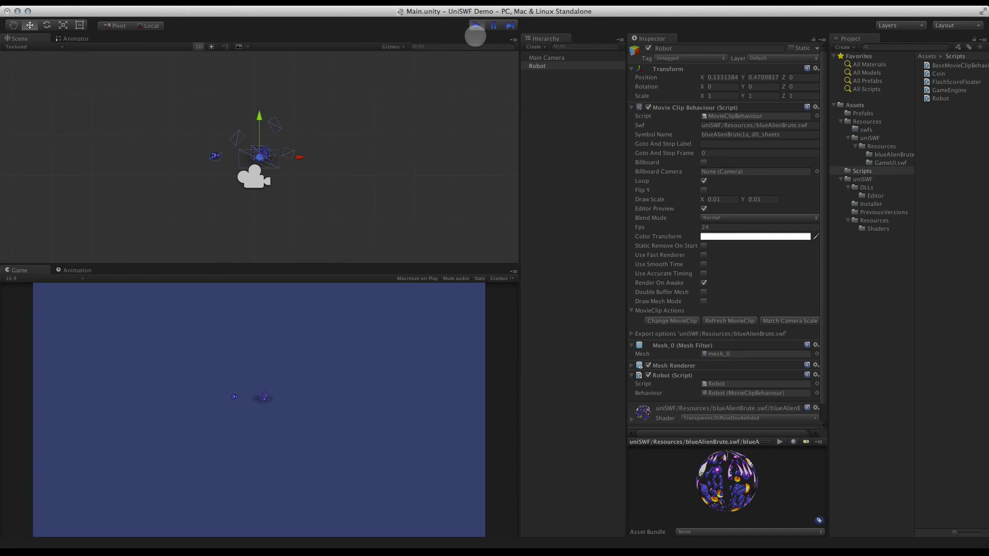
left_click(476, 25)
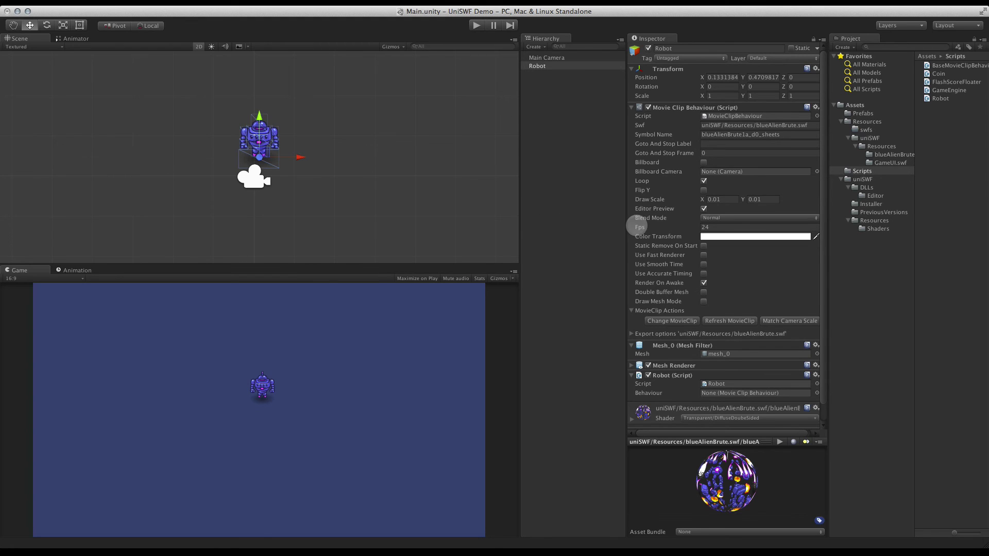
left_click(715, 145)
type("idle")
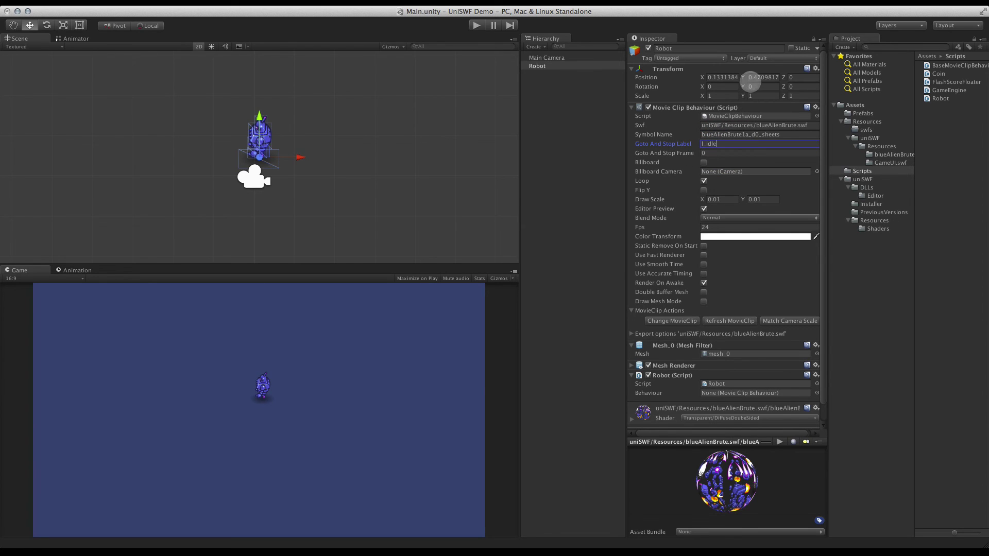
left_click(738, 87)
type("15")
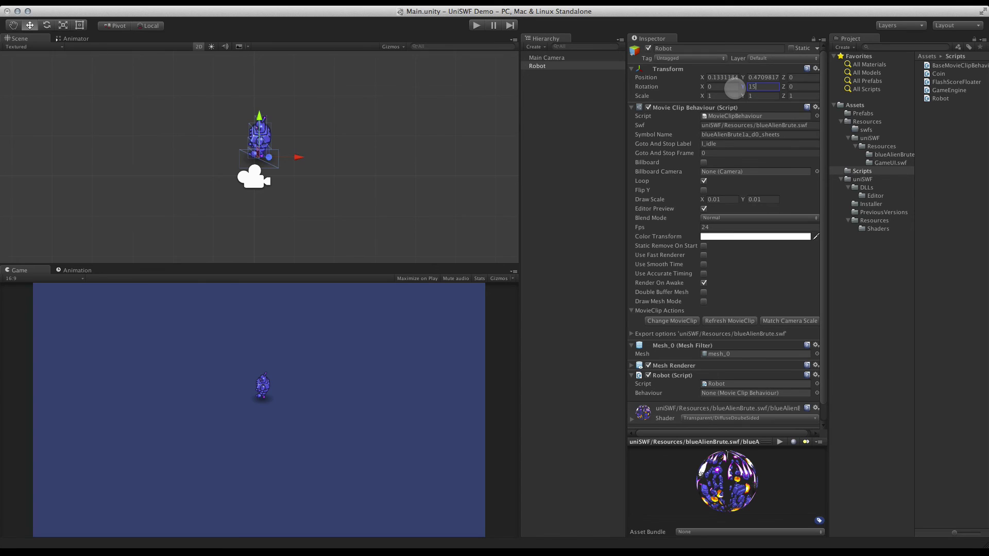
type("80")
key("BackSpace")
key("BackSpace")
type("80")
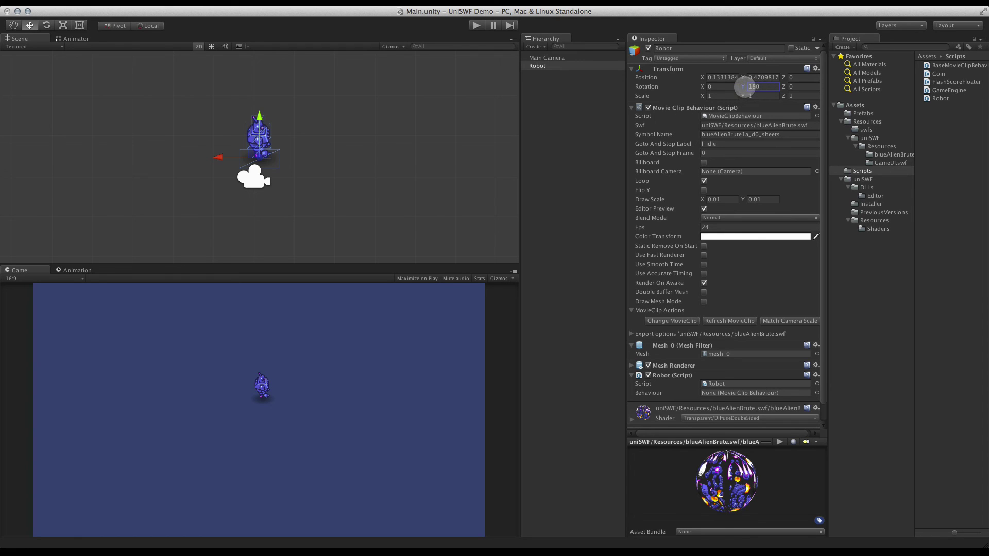
left_click(753, 86)
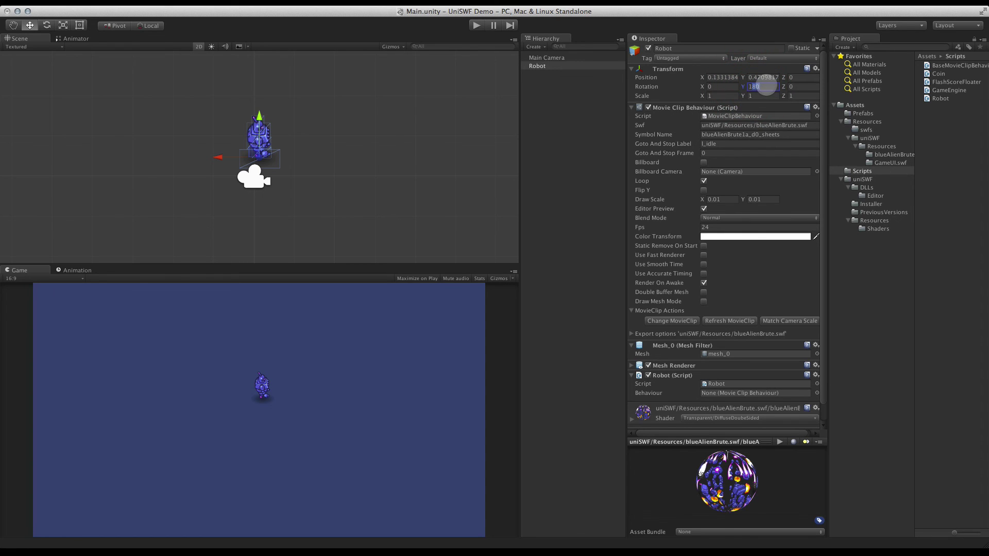
type("0")
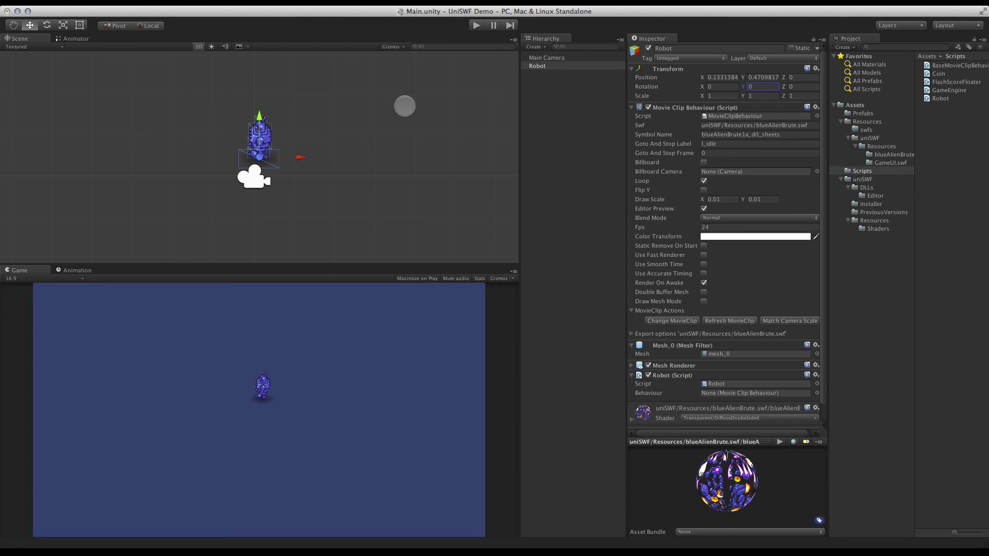
left_click(690, 143)
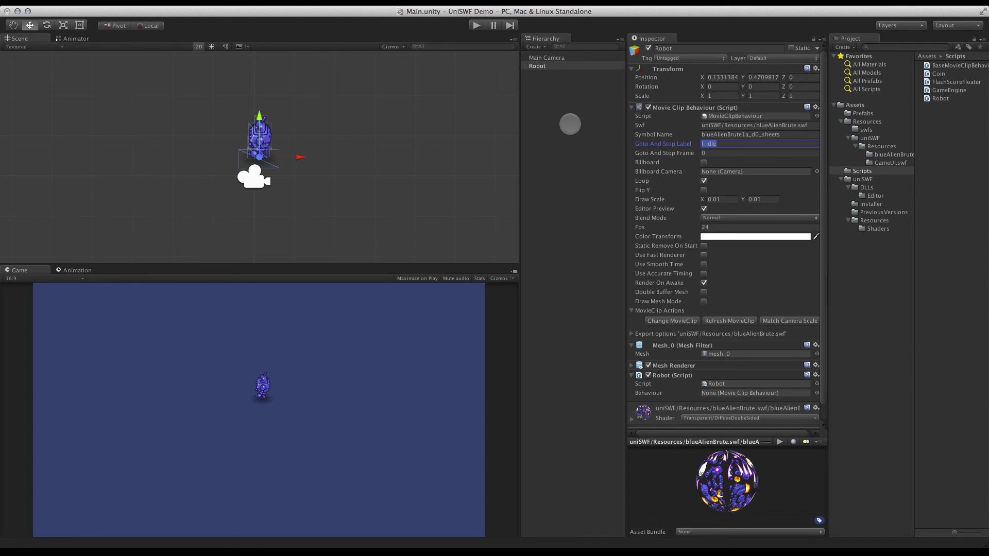
key("BackSpace")
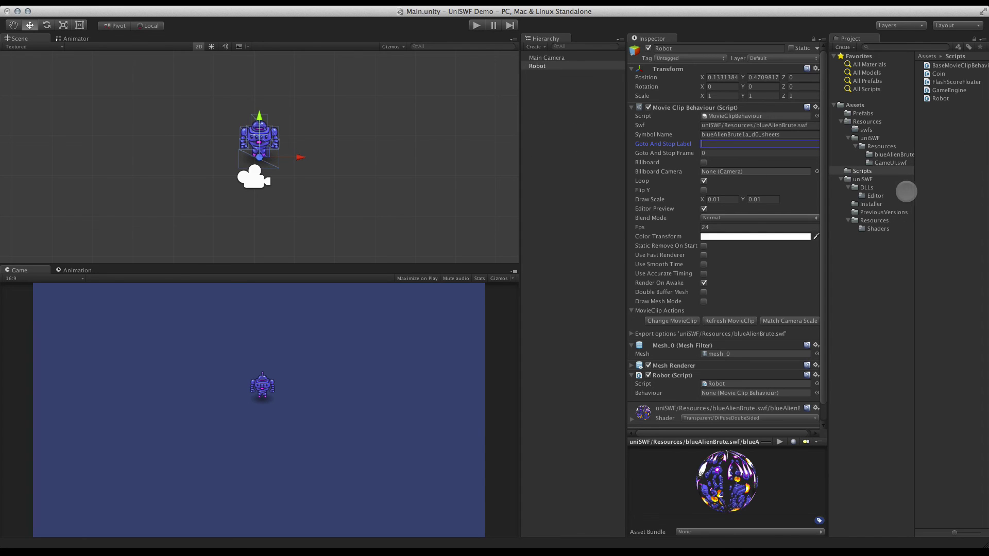
Step: Select blueAlienBrute.swf_T in Resources/blueAlienBrute and enlarge its 512×512 sprite-sheet preview
left_click(889, 155)
left_click(951, 73)
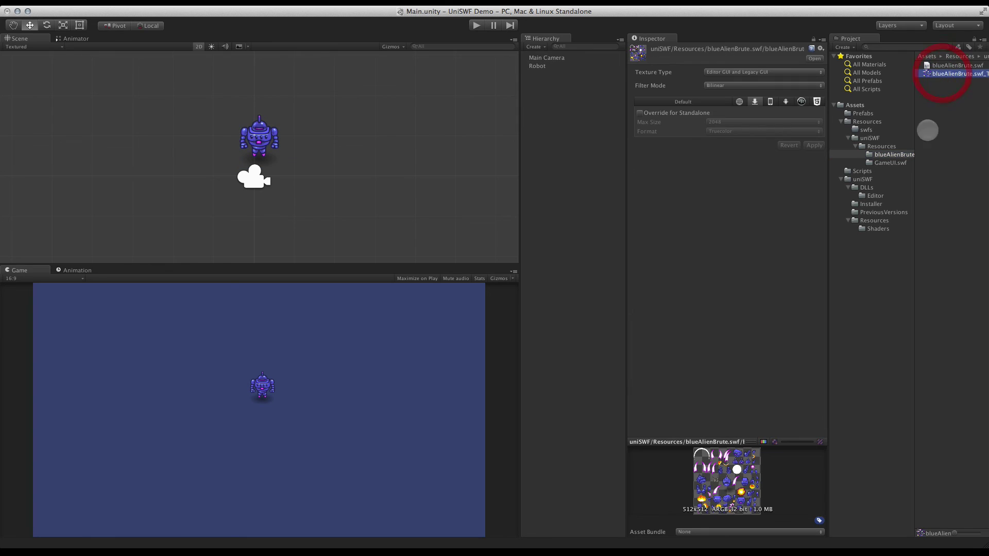
left_click_drag(749, 442, 740, 282)
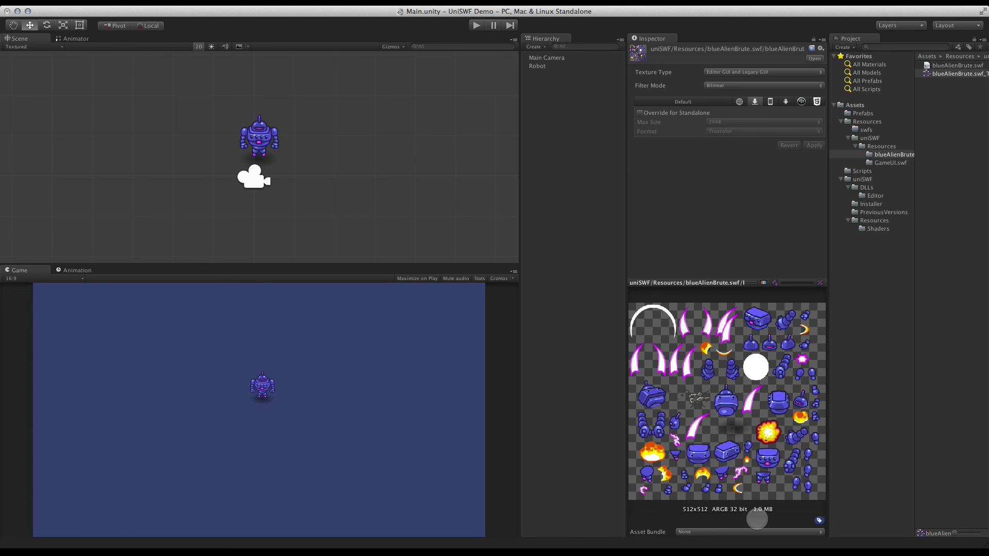
Step: Set the Robot SWF's export texture size to 1024 and re-export 'blueAlienBrute'
left_click(543, 66)
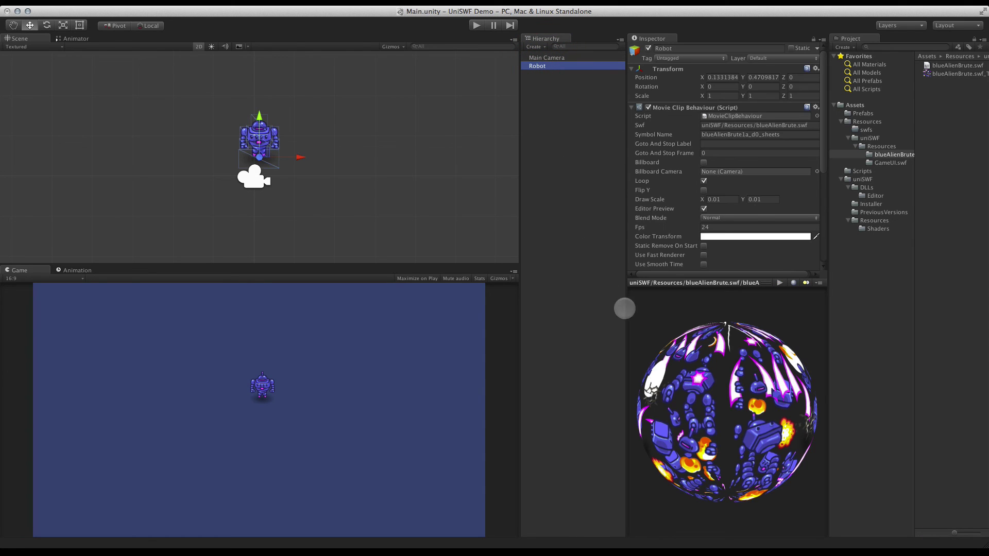
scroll(729, 160, "down", 5)
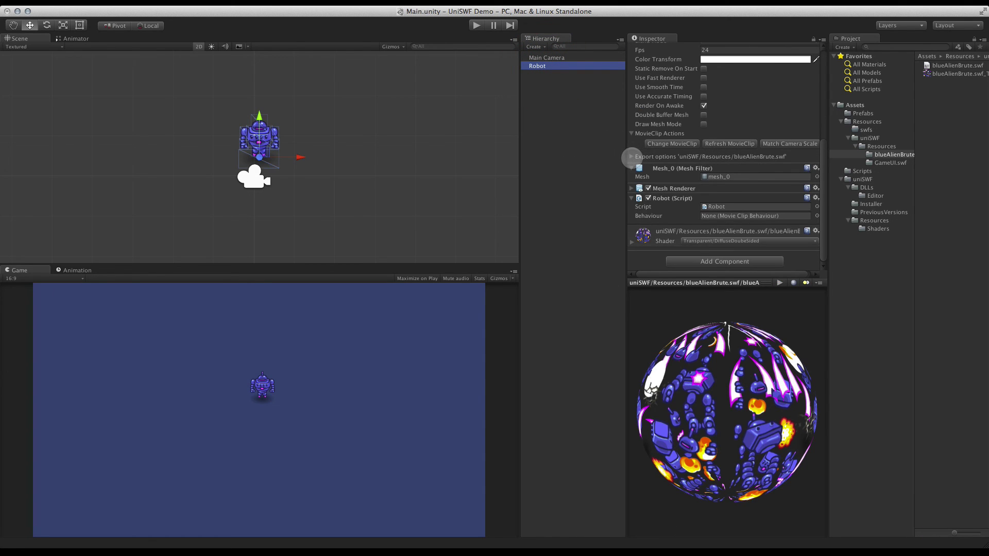
left_click(631, 157)
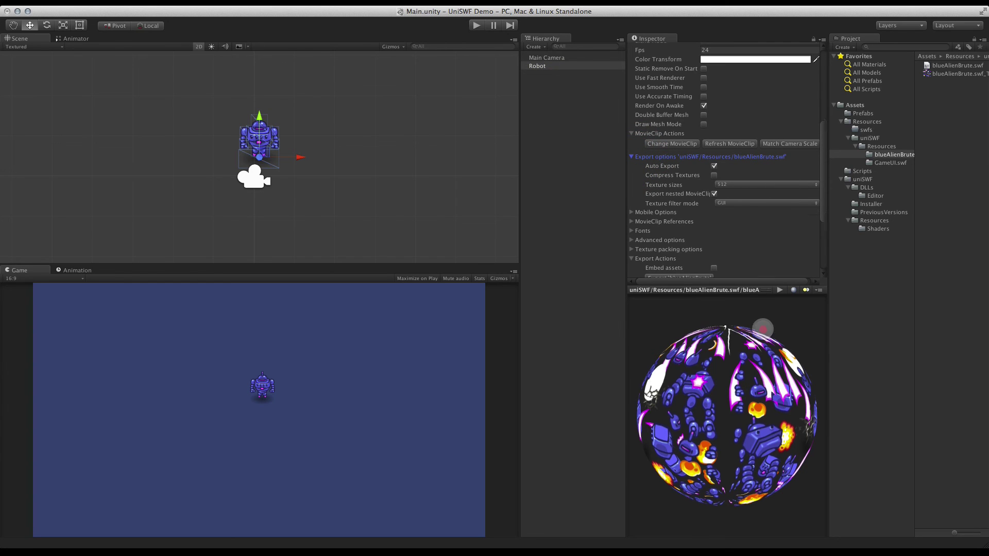
left_click_drag(765, 303, 757, 415)
scroll(749, 238, "up", 3)
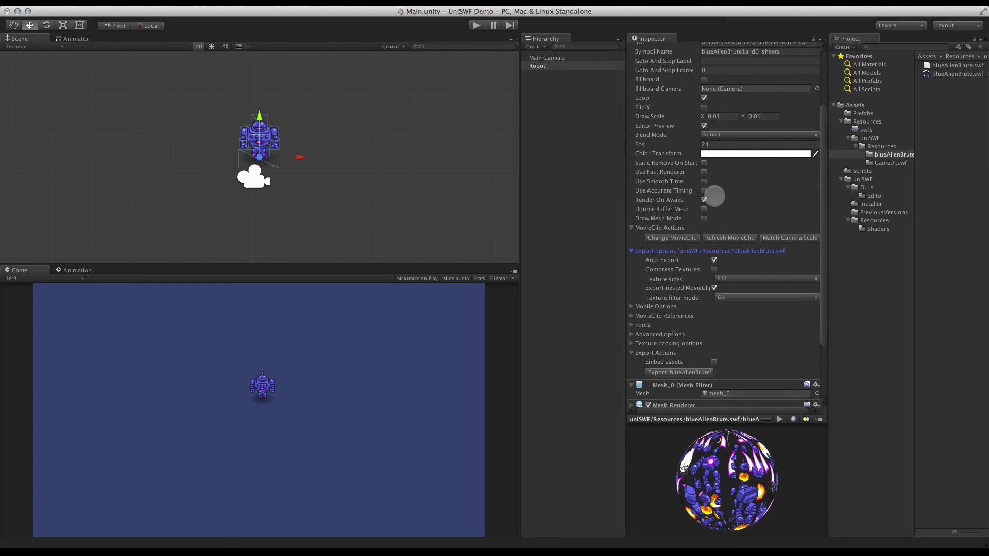
scroll(713, 196, "down", 1)
left_click(732, 257)
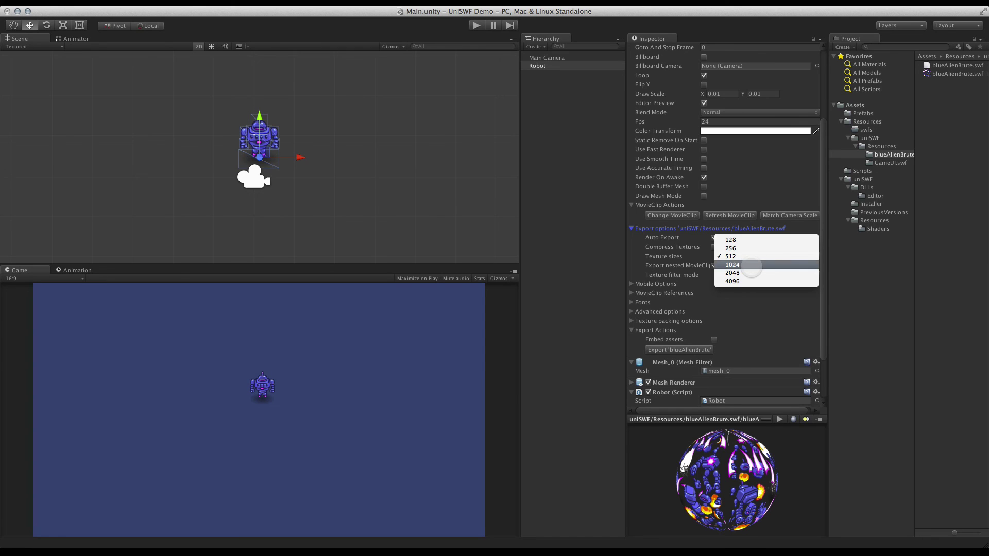
left_click(751, 266)
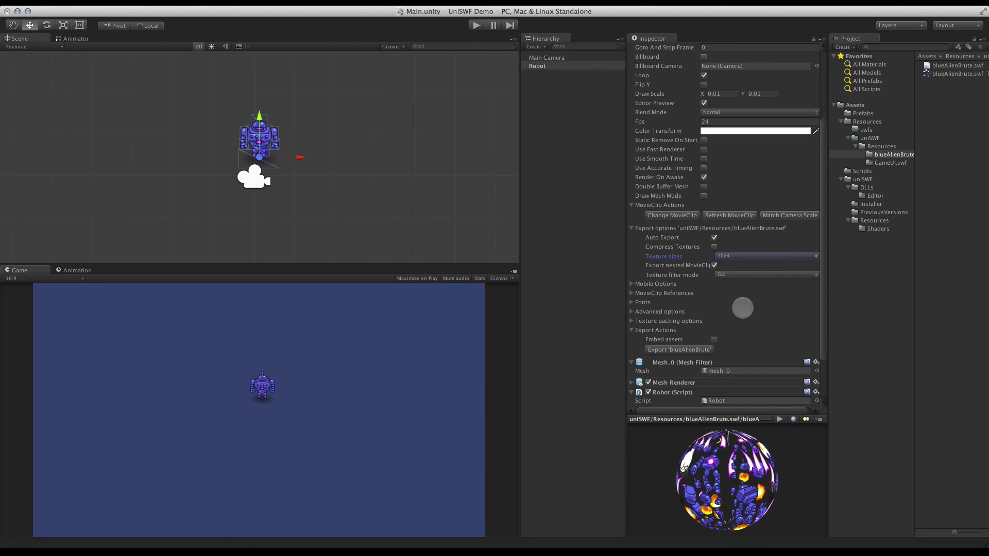
left_click(679, 349)
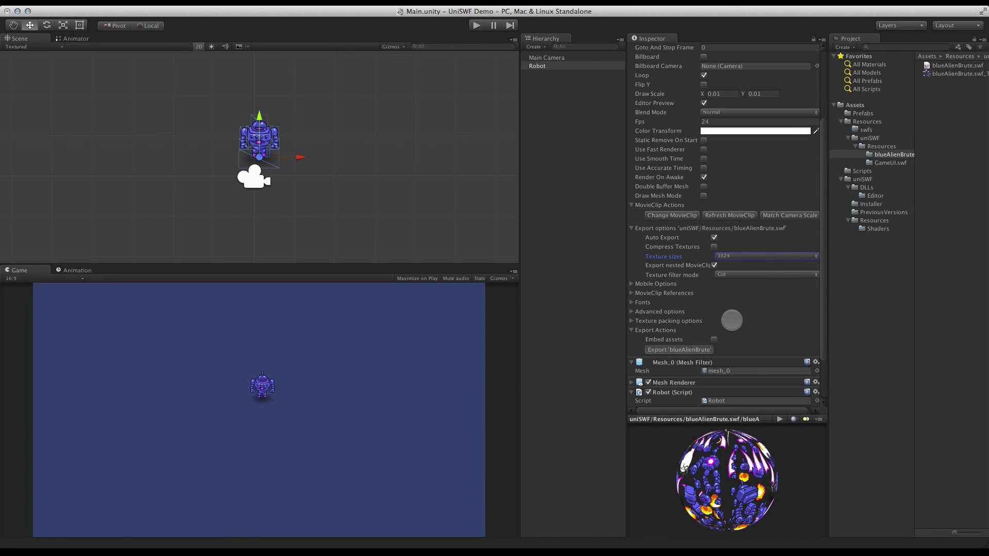